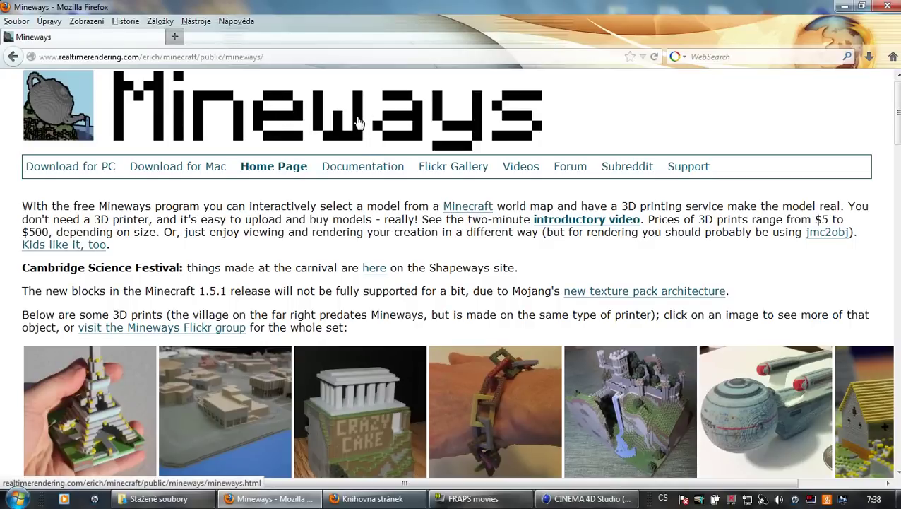
Save the Mineways PC zip (mineways.zip) in Firefox and verify the download completed.
{"action": "left_click", "coordinate": [85, 176]}
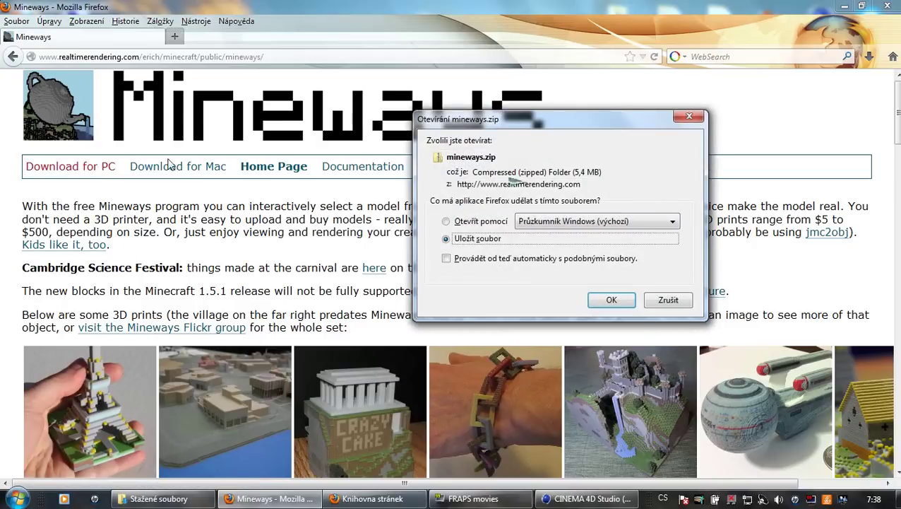
{"action": "left_click", "coordinate": [611, 300]}
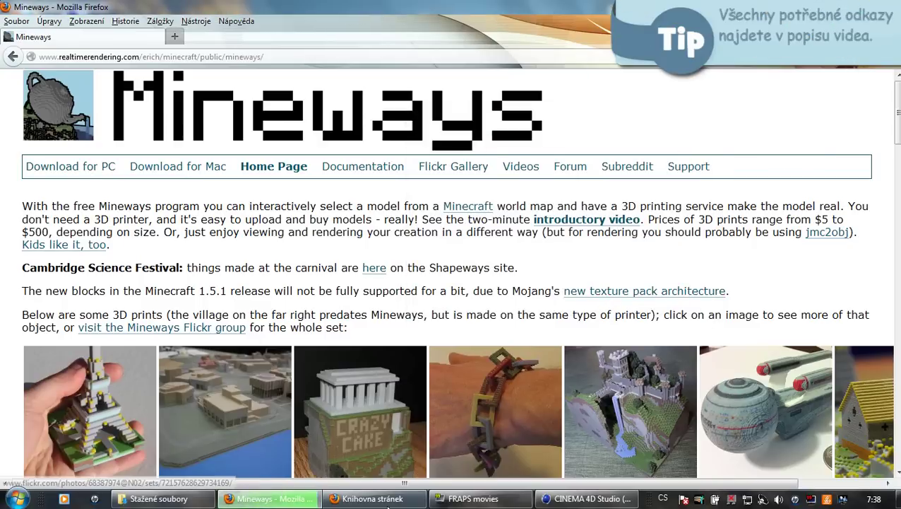
{"action": "left_click", "coordinate": [374, 499]}
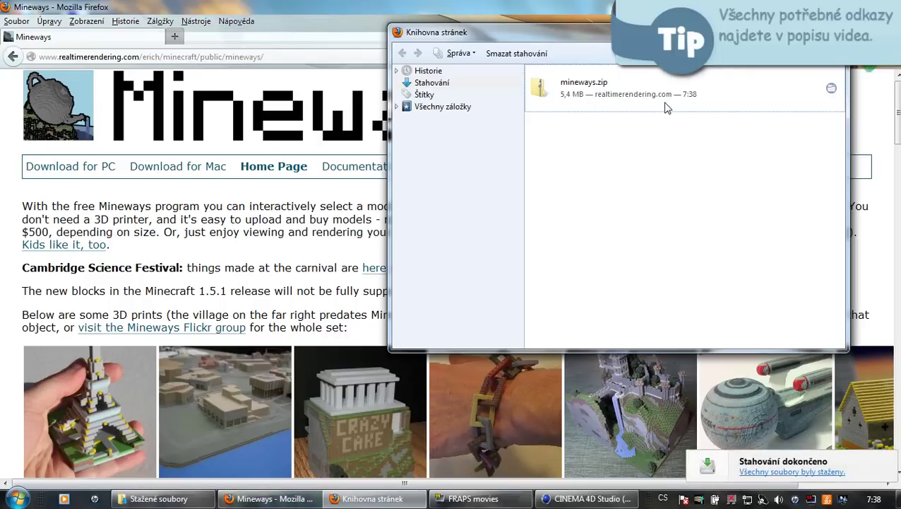
{"action": "left_click", "coordinate": [835, 32]}
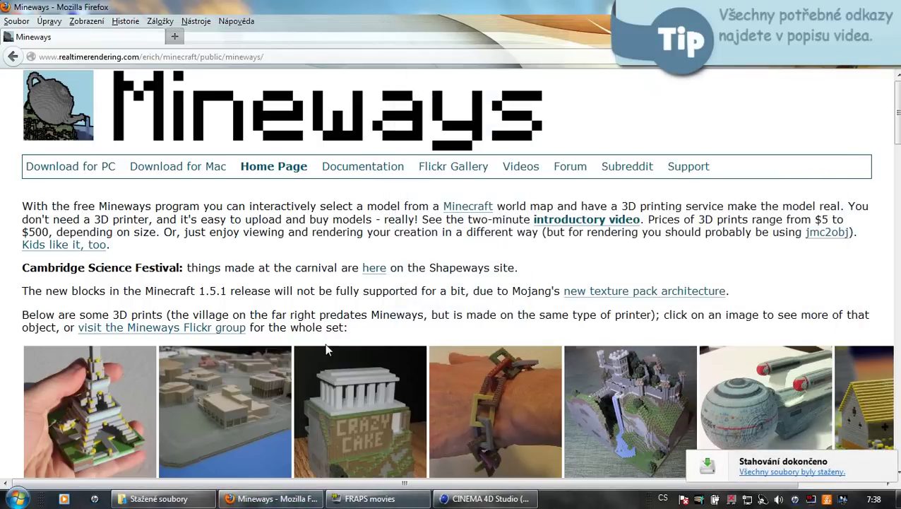
Extract mineways.zip from the downloads folder into a mineways folder.
{"action": "left_click", "coordinate": [185, 498]}
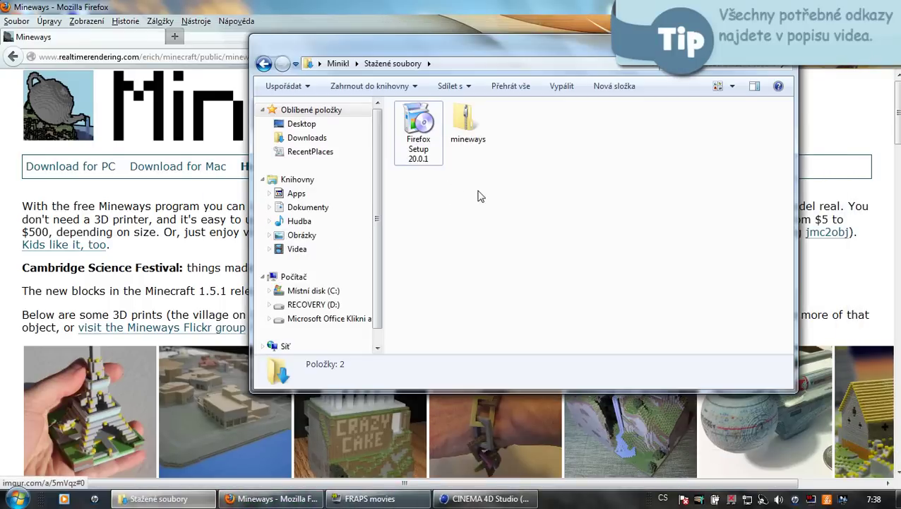
{"action": "left_click", "coordinate": [473, 129]}
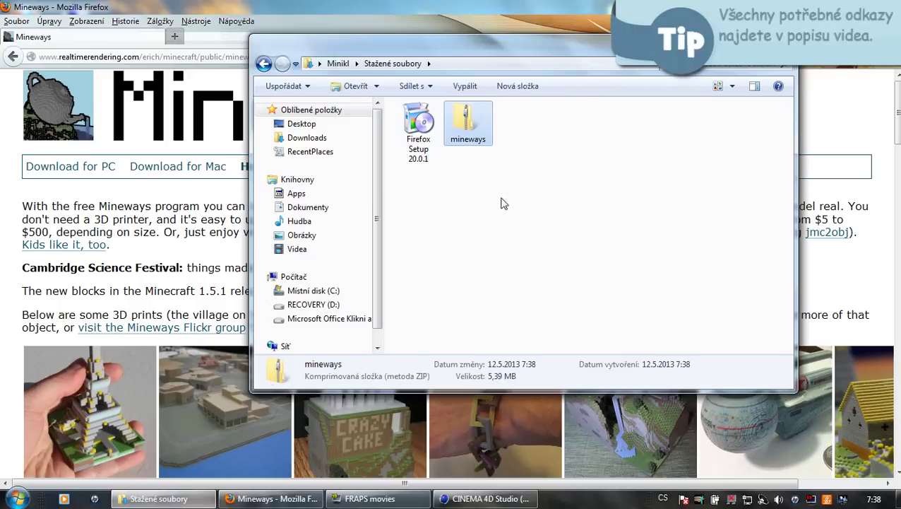
{"action": "right_click", "coordinate": [462, 120]}
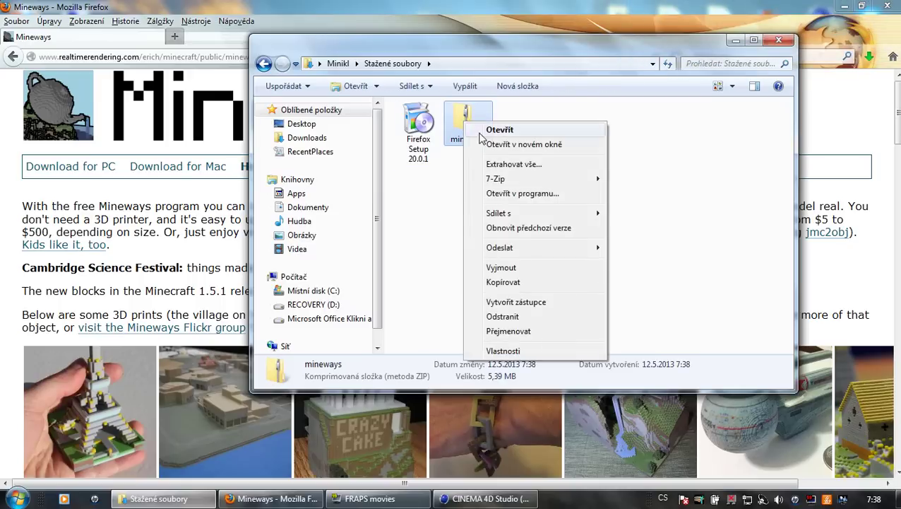
{"action": "left_click", "coordinate": [531, 165]}
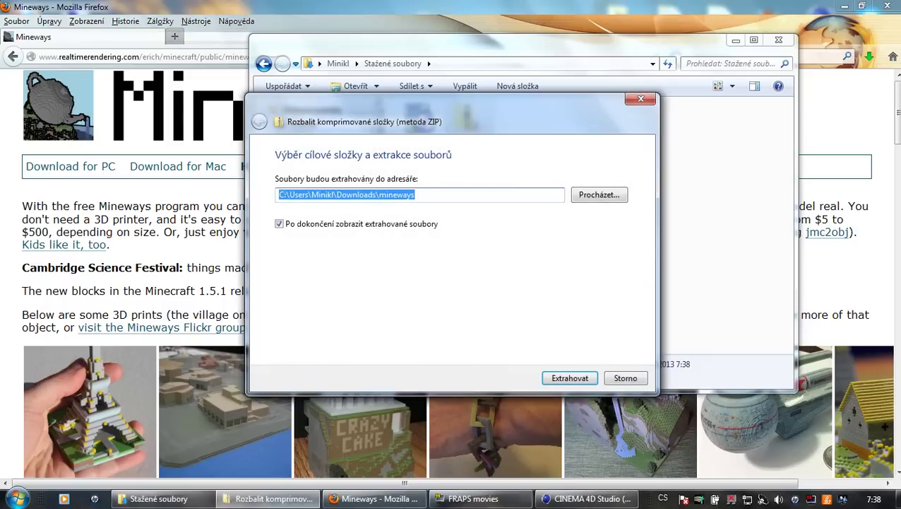
{"action": "left_click", "coordinate": [563, 378]}
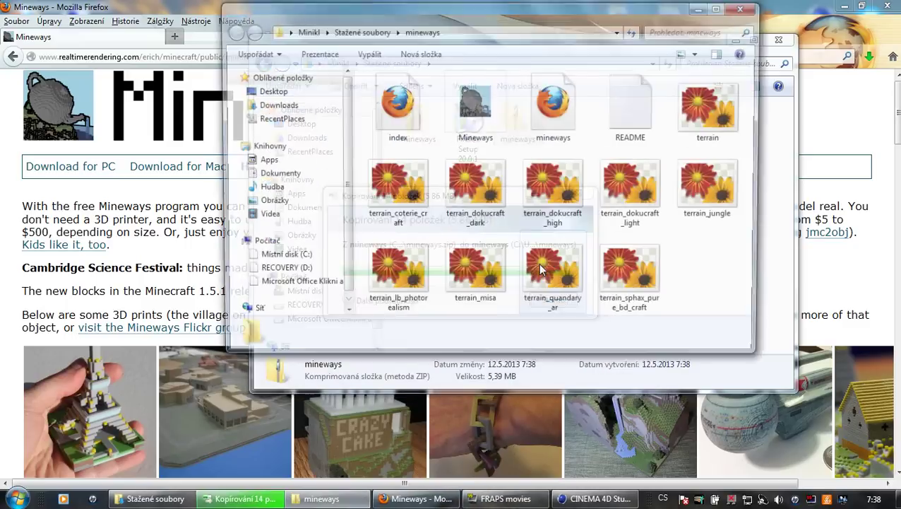
{"action": "left_click", "coordinate": [760, 9]}
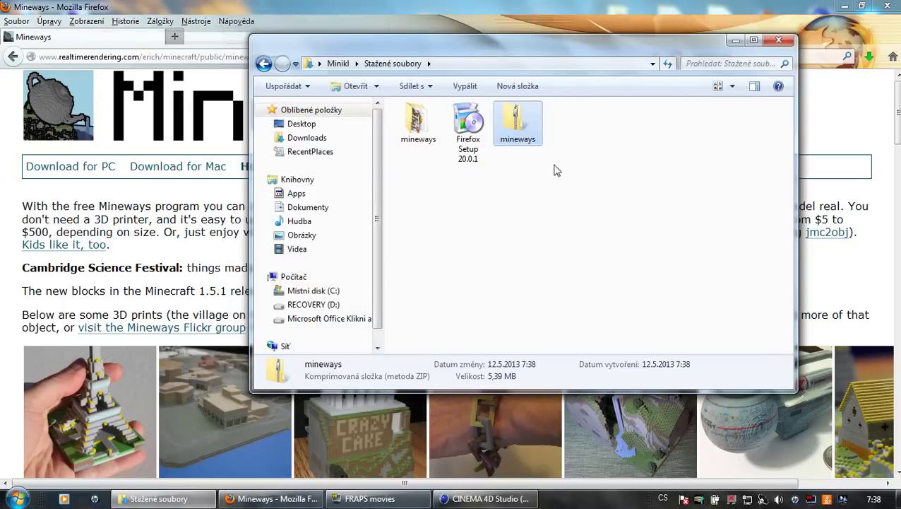
Delete the mineways.zip archive to the Recycle Bin.
{"action": "left_click", "coordinate": [548, 240]}
{"action": "left_click", "coordinate": [419, 123]}
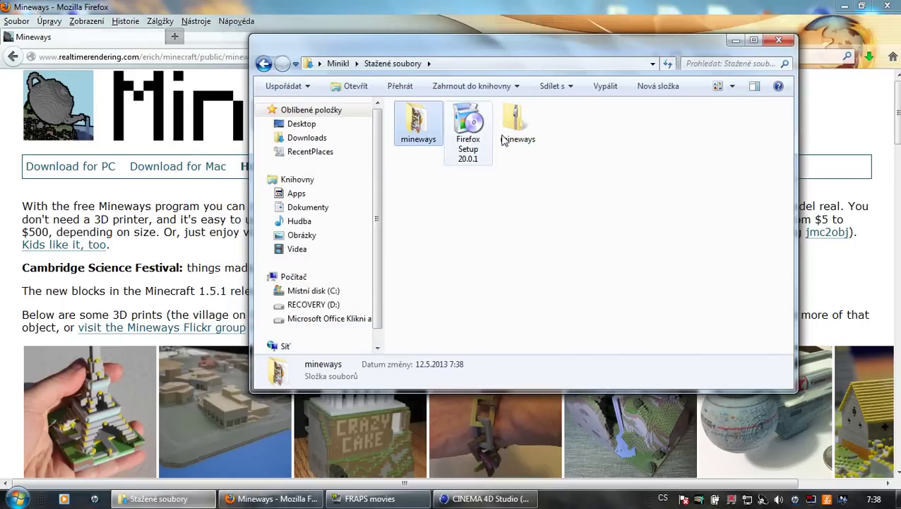
{"action": "left_click", "coordinate": [511, 139]}
{"action": "key", "text": "Delete"}
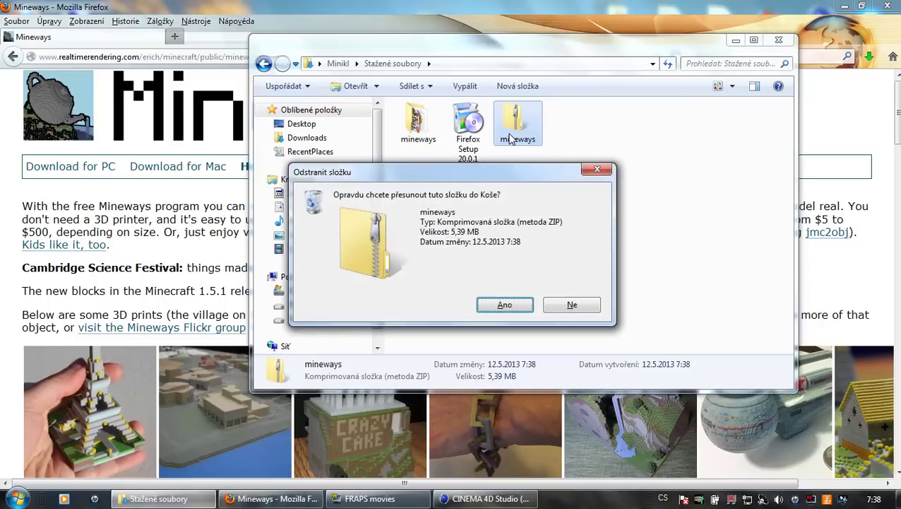
{"action": "key", "text": "Return"}
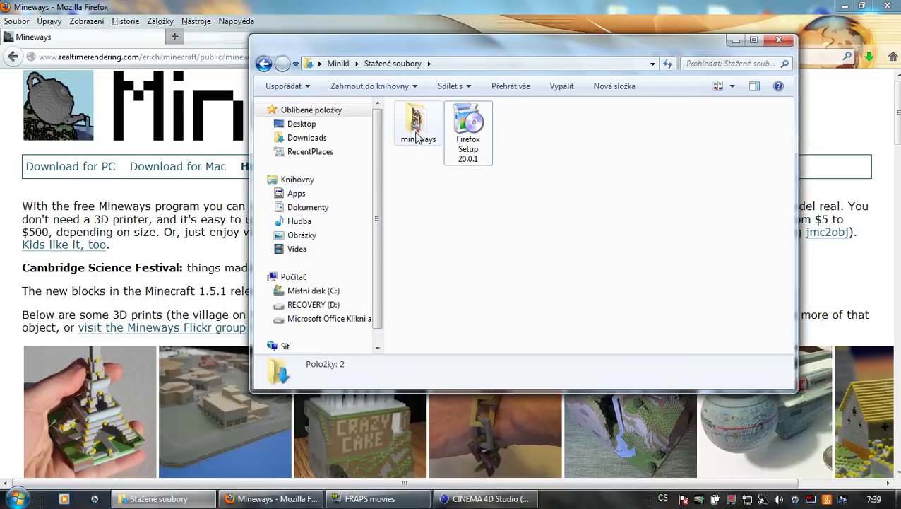
Close Firefox and run Mineways.exe from the extracted mineways folder, allowing it to run.
{"action": "double_click", "coordinate": [417, 134]}
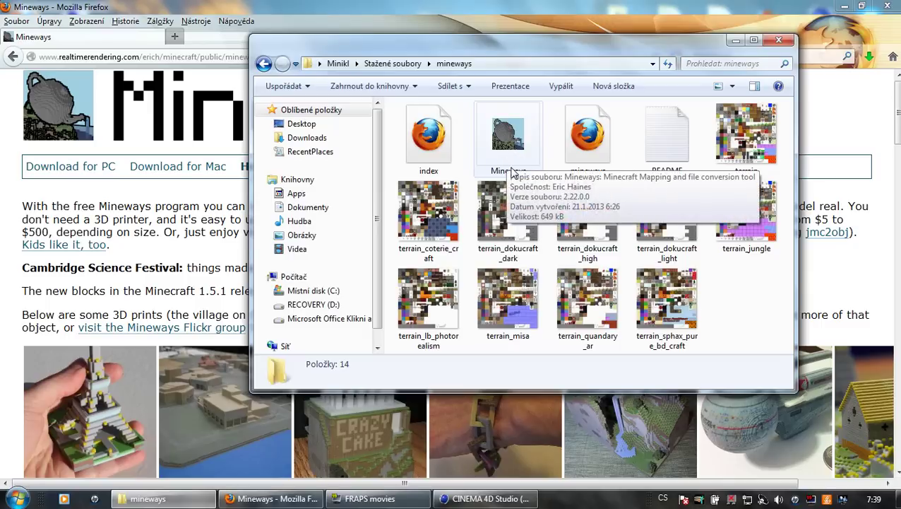
{"action": "left_click", "coordinate": [887, 6]}
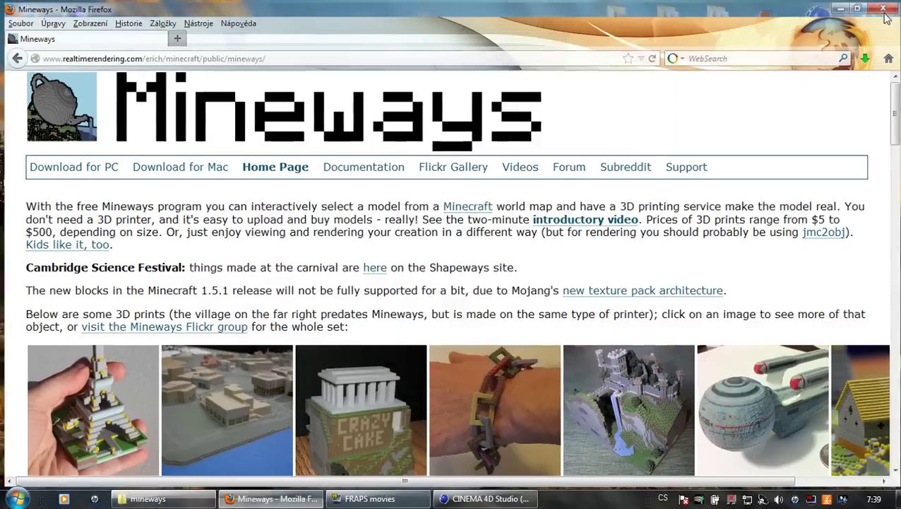
{"action": "left_click", "coordinate": [513, 152]}
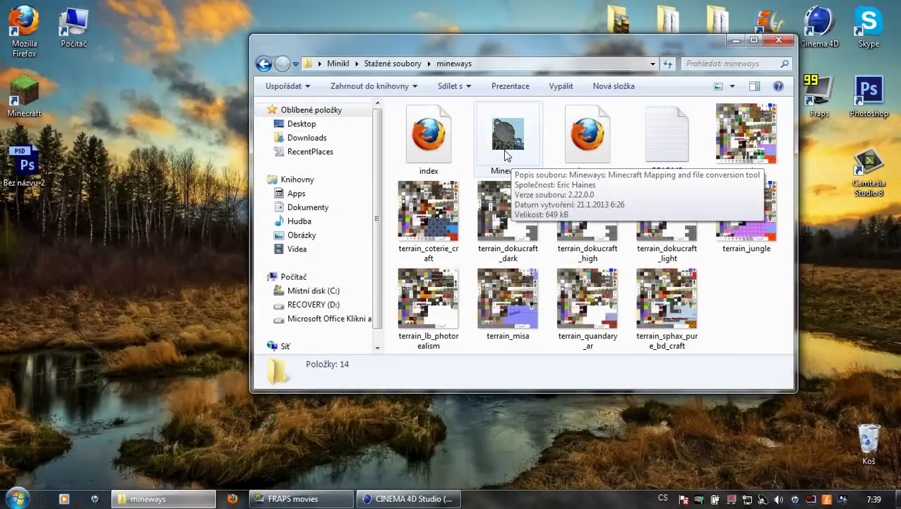
{"action": "left_click", "coordinate": [507, 154]}
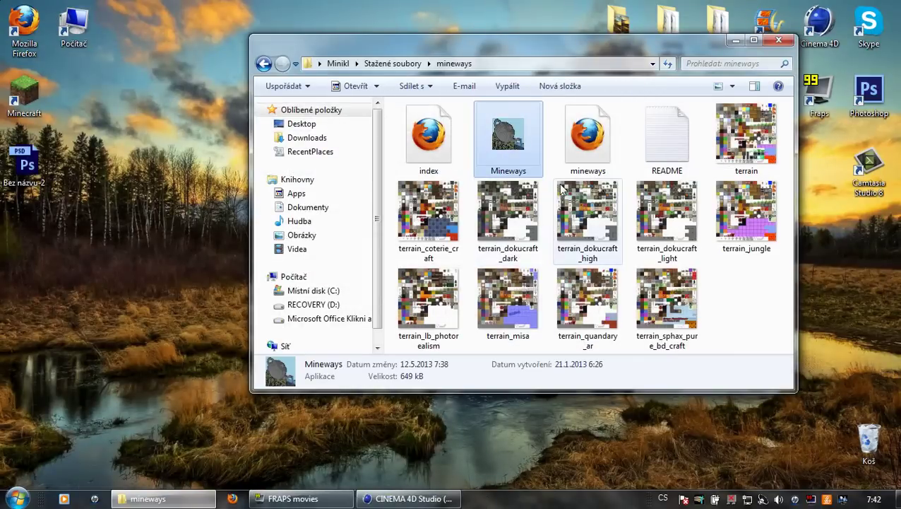
{"action": "double_click", "coordinate": [515, 160]}
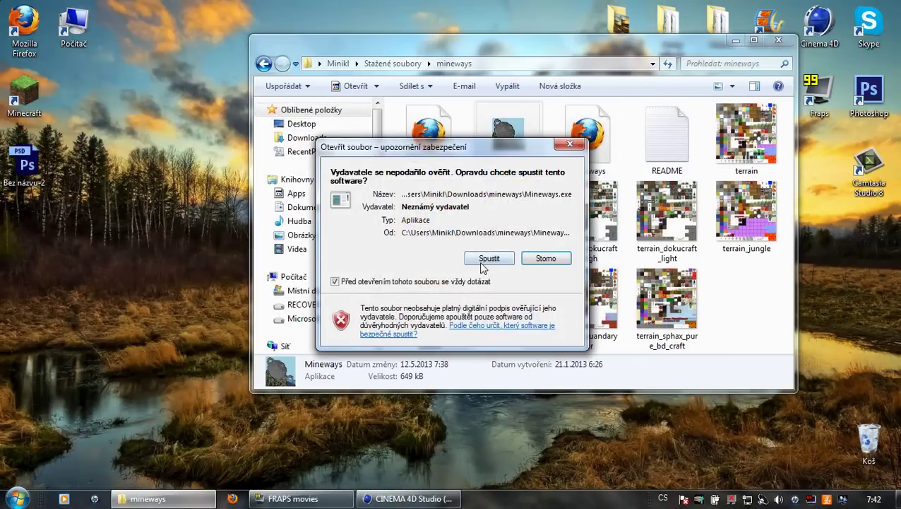
{"action": "left_click", "coordinate": [484, 260]}
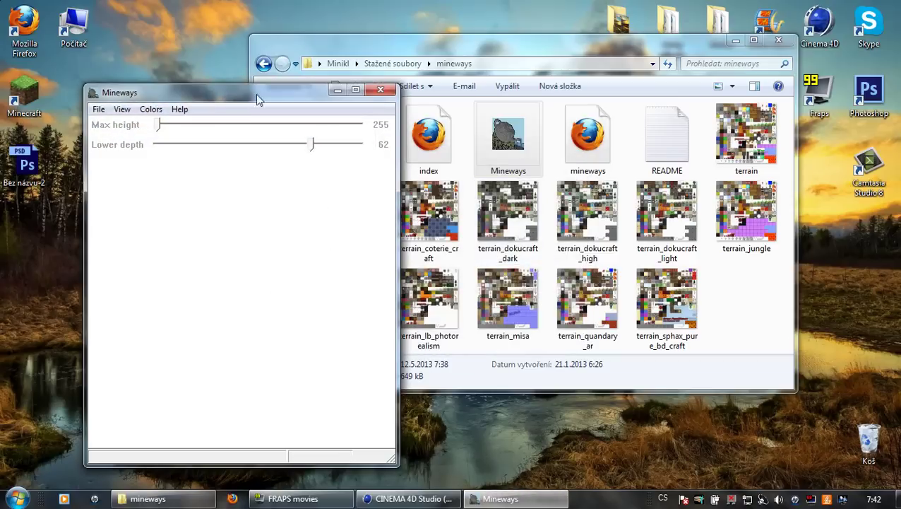
Load the world 'New World' in Mineways and dismiss the informational message.
{"action": "left_click_drag", "start_coordinate": [258, 98], "coordinate": [295, 75]}
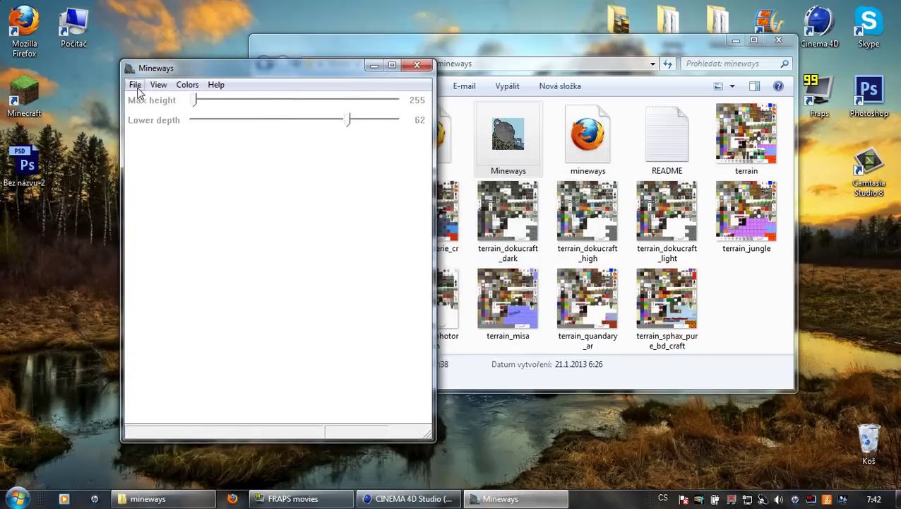
{"action": "left_click", "coordinate": [135, 85]}
{"action": "mouse_move", "coordinate": [169, 99]}
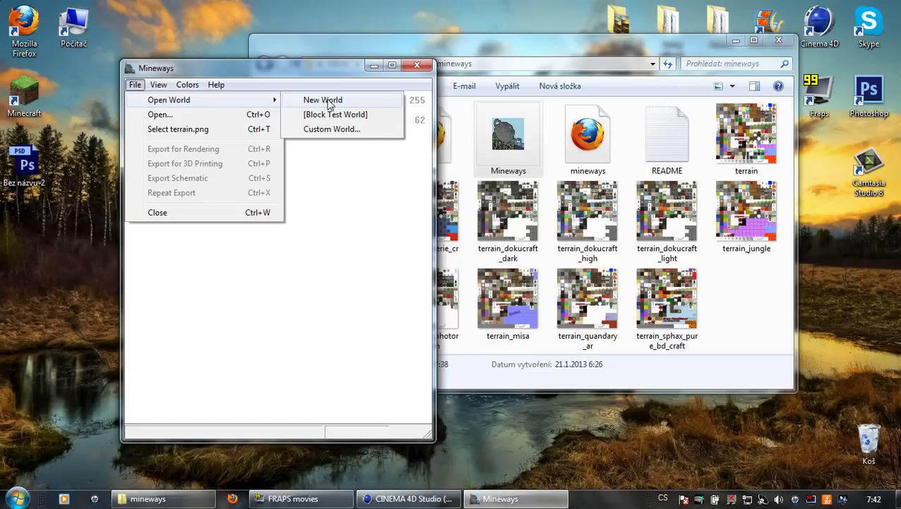
{"action": "left_click", "coordinate": [329, 105]}
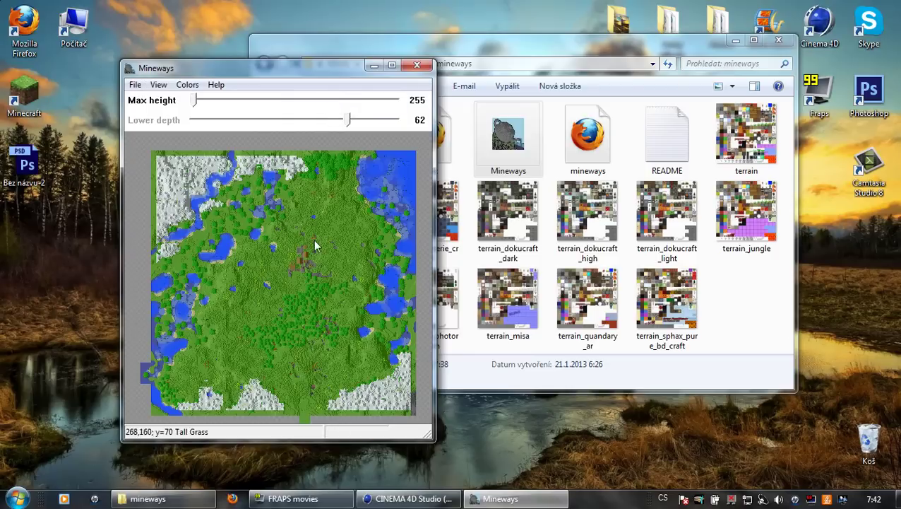
{"action": "scroll", "coordinate": [318, 257], "scroll_direction": "up", "scroll_amount": 3}
{"action": "scroll", "coordinate": [318, 257], "scroll_direction": "up", "scroll_amount": 2}
{"action": "left_click_drag", "start_coordinate": [370, 224], "coordinate": [355, 228]}
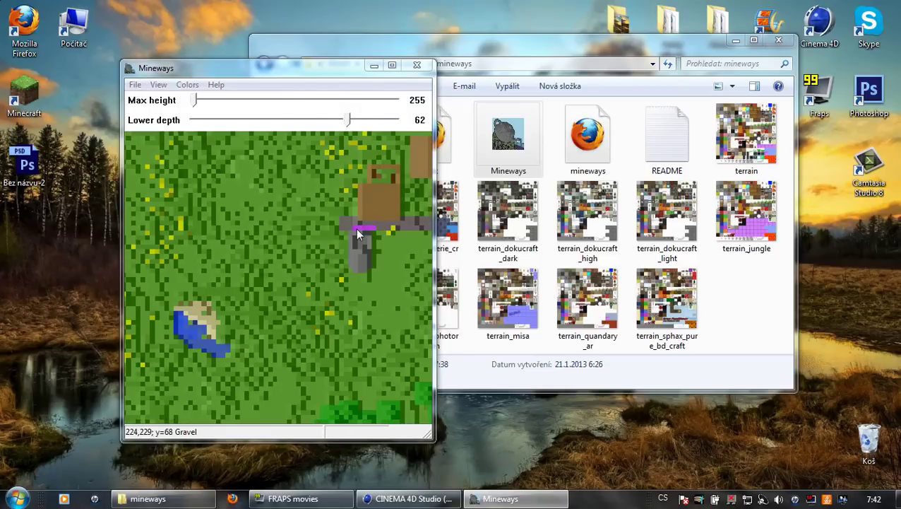
{"action": "left_click", "coordinate": [560, 329]}
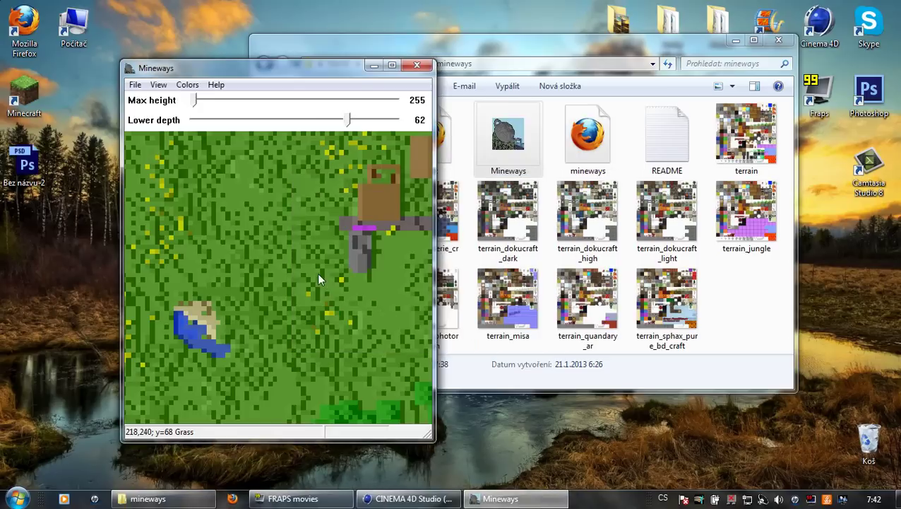
Outline the village area on the map and adjust the selection's lower depth.
{"action": "right_click_drag", "start_coordinate": [396, 203], "coordinate": [241, 236]}
{"action": "scroll", "coordinate": [247, 234], "scroll_direction": "down", "scroll_amount": 1}
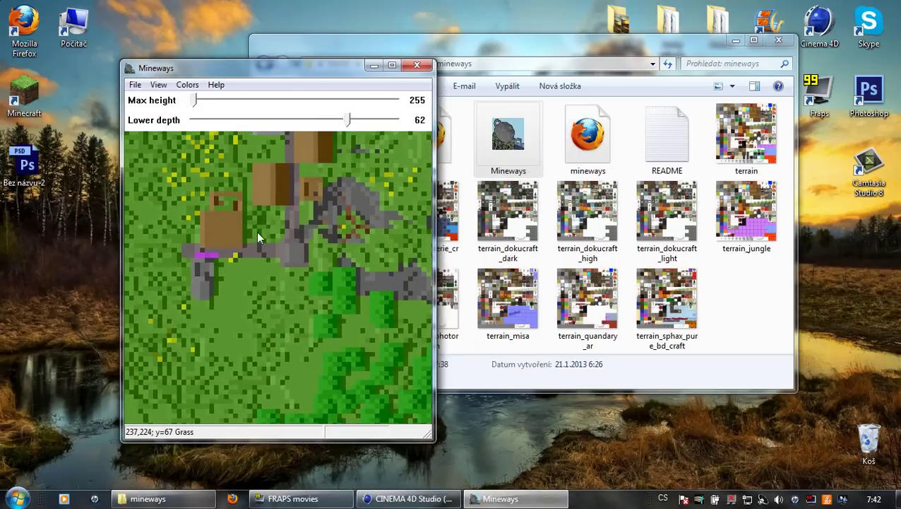
{"action": "scroll", "coordinate": [263, 232], "scroll_direction": "down", "scroll_amount": 1}
{"action": "scroll", "coordinate": [270, 233], "scroll_direction": "down", "scroll_amount": 1}
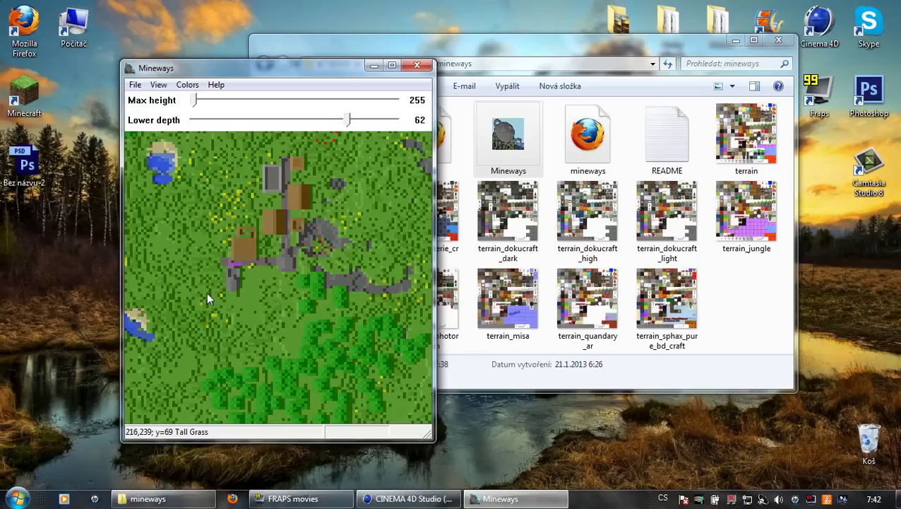
{"action": "mouse_move", "coordinate": [207, 296]}
{"action": "left_mouse_down"}
{"action": "mouse_move", "coordinate": [328, 177]}
{"action": "mouse_move", "coordinate": [337, 152]}
{"action": "left_mouse_up"}
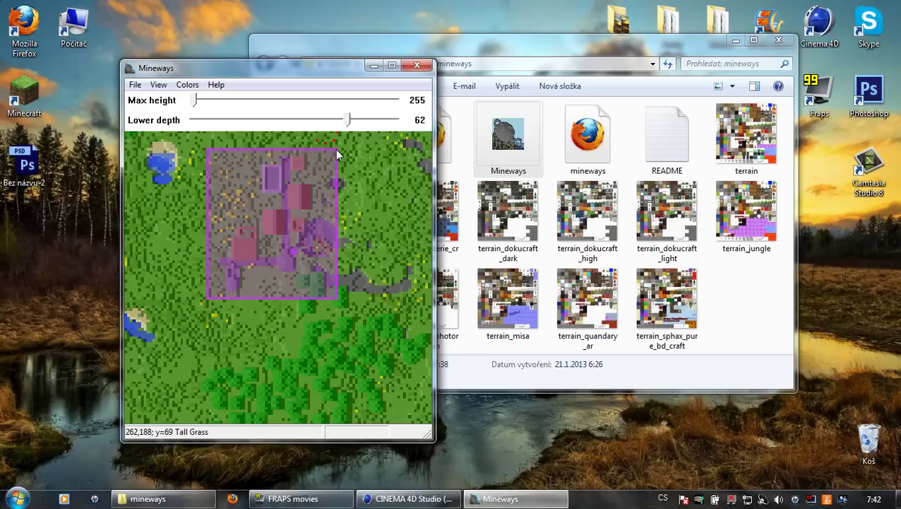
{"action": "mouse_move", "coordinate": [348, 120]}
{"action": "left_mouse_down"}
{"action": "mouse_move", "coordinate": [392, 120]}
{"action": "mouse_move", "coordinate": [315, 121]}
{"action": "mouse_move", "coordinate": [349, 129]}
{"action": "left_mouse_up"}
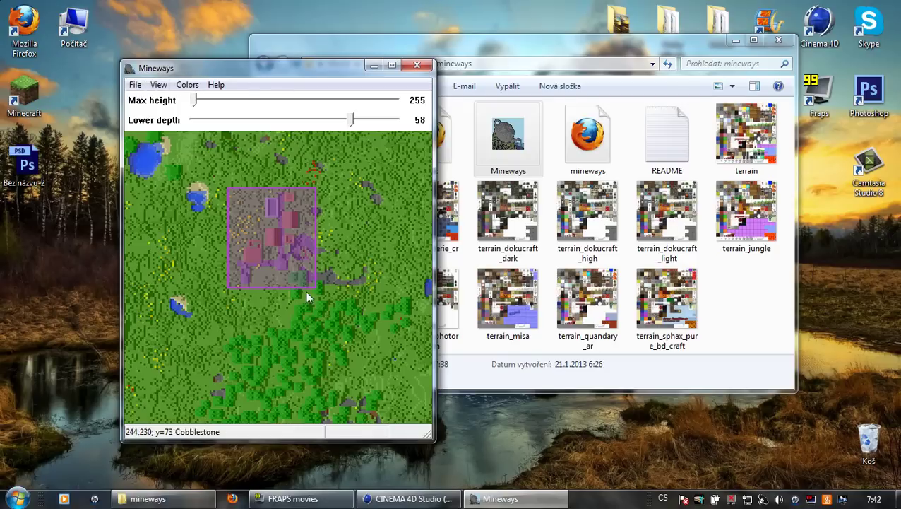
Cancel the Export for Rendering save dialog and bring the mineways Explorer window forward.
{"action": "left_click", "coordinate": [135, 85]}
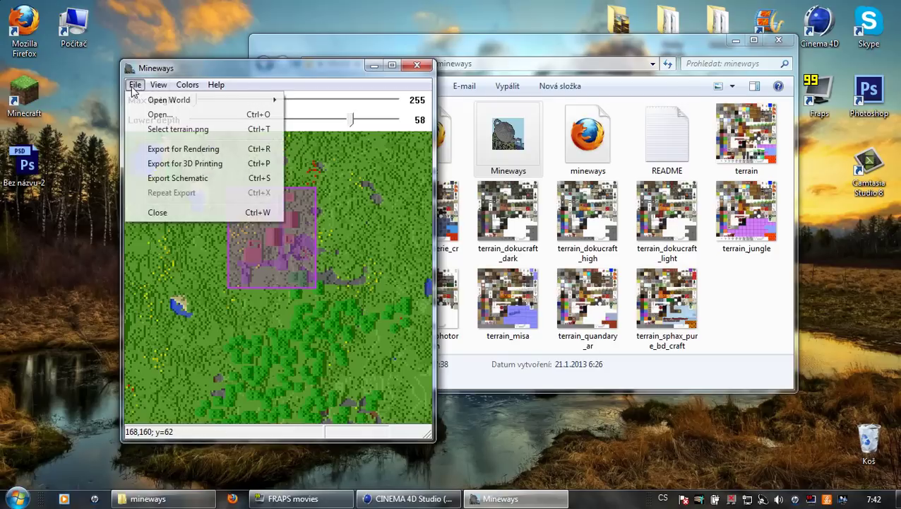
{"action": "left_click", "coordinate": [204, 155]}
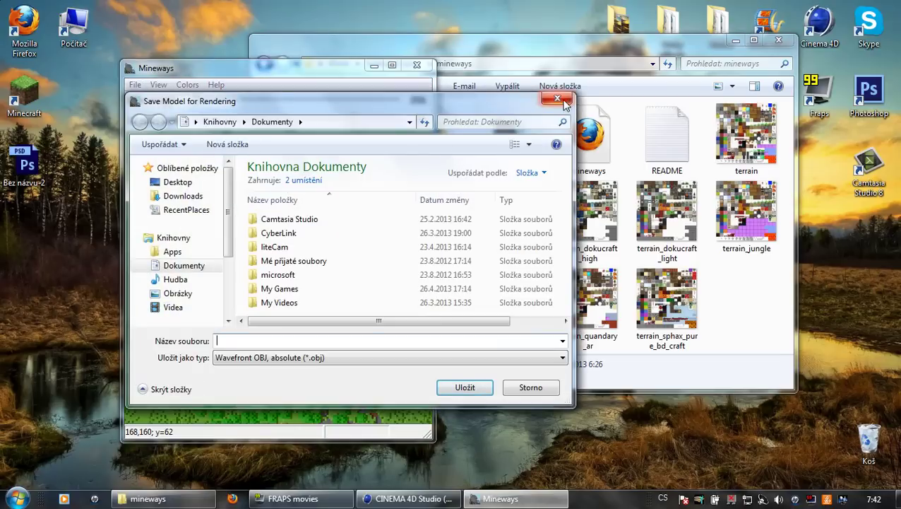
{"action": "left_click", "coordinate": [558, 99]}
{"action": "left_click", "coordinate": [555, 49]}
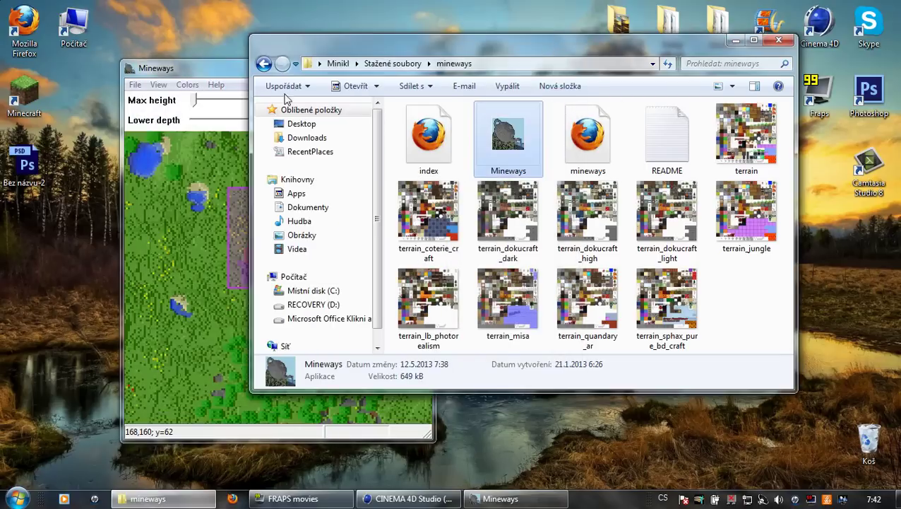
Create a folder named test in the downloads folder, then minimize Explorer.
{"action": "left_click", "coordinate": [263, 64]}
{"action": "right_click", "coordinate": [523, 154]}
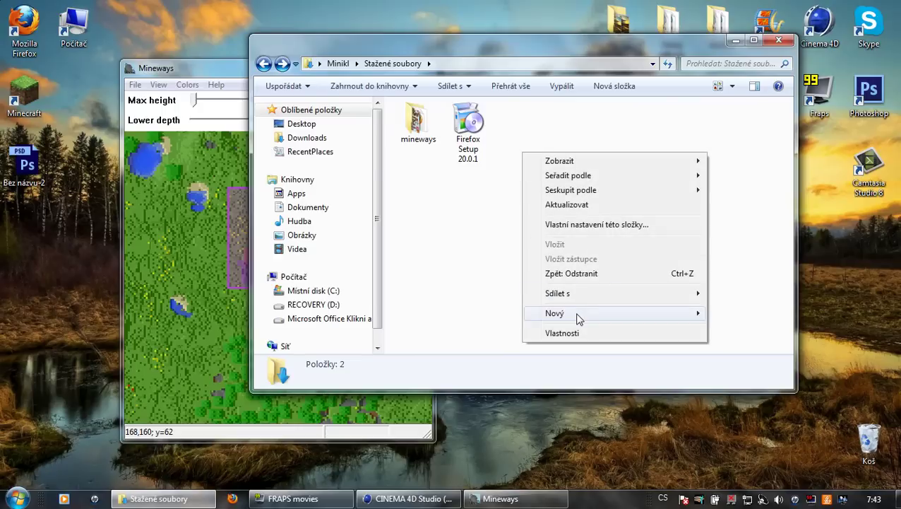
{"action": "mouse_move", "coordinate": [555, 313]}
{"action": "left_click", "coordinate": [713, 118]}
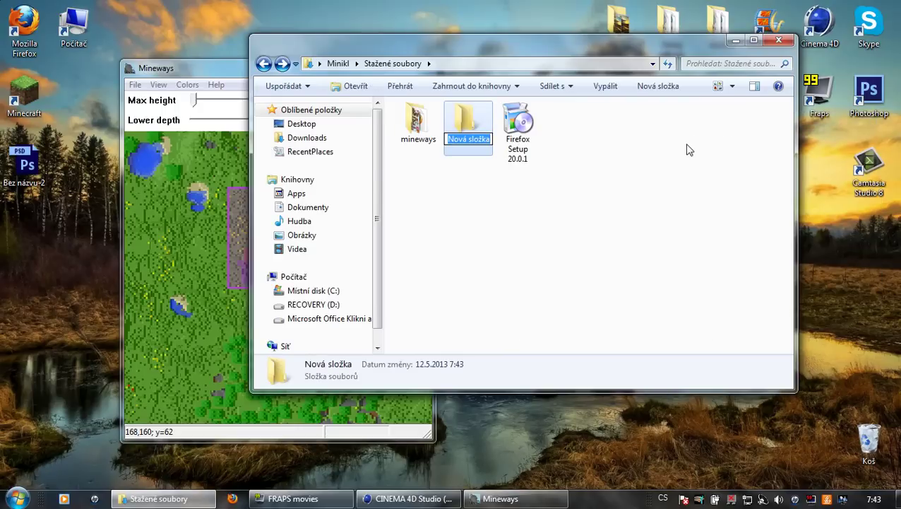
{"action": "type", "text": "test"}
{"action": "key", "text": "Return"}
{"action": "left_click", "coordinate": [505, 211]}
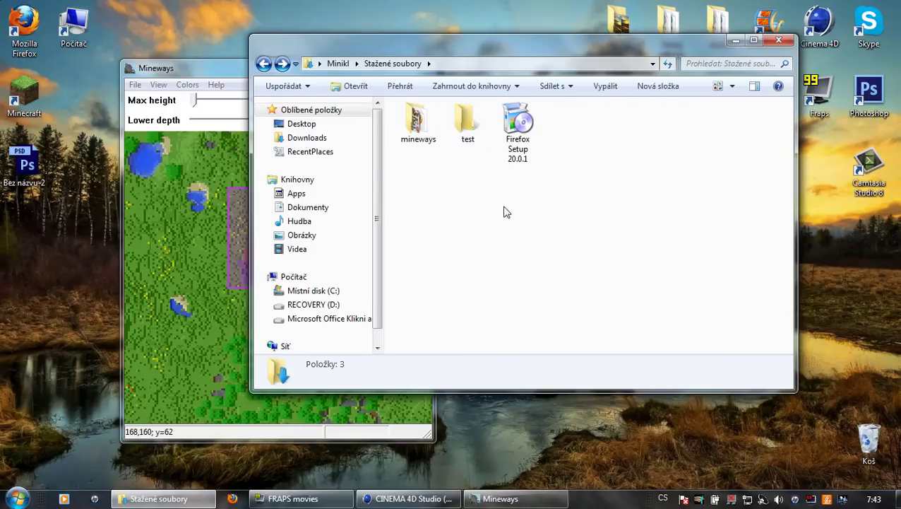
{"action": "left_click", "coordinate": [735, 42]}
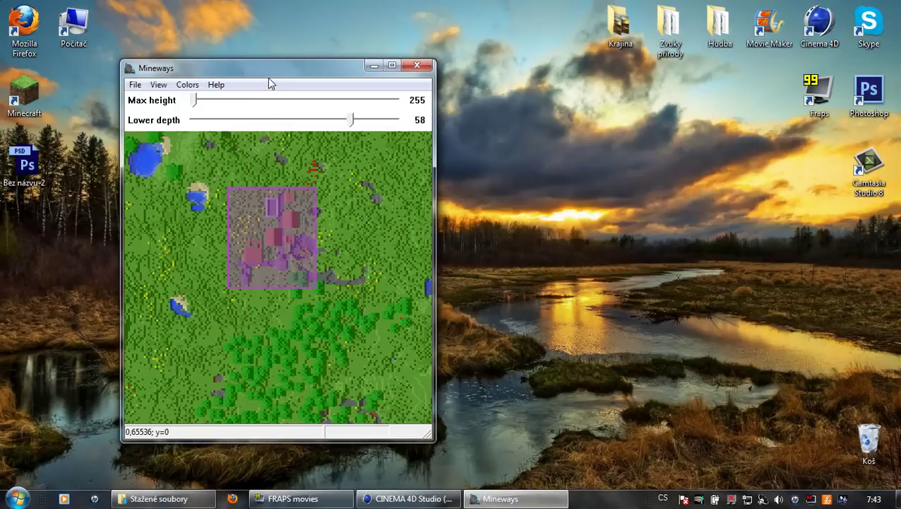
Export the selected village for rendering as test.obj into Downloads\test.
{"action": "left_click", "coordinate": [136, 86]}
{"action": "left_click", "coordinate": [203, 148]}
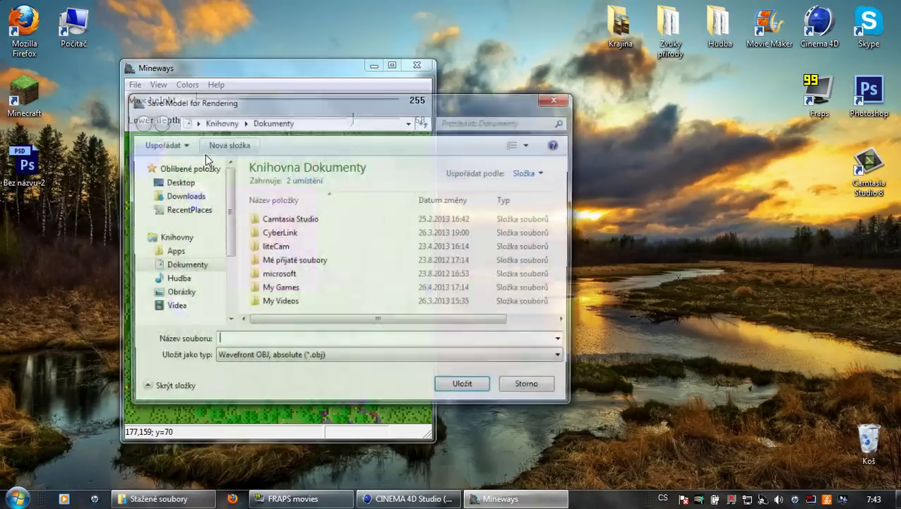
{"action": "left_click", "coordinate": [310, 122]}
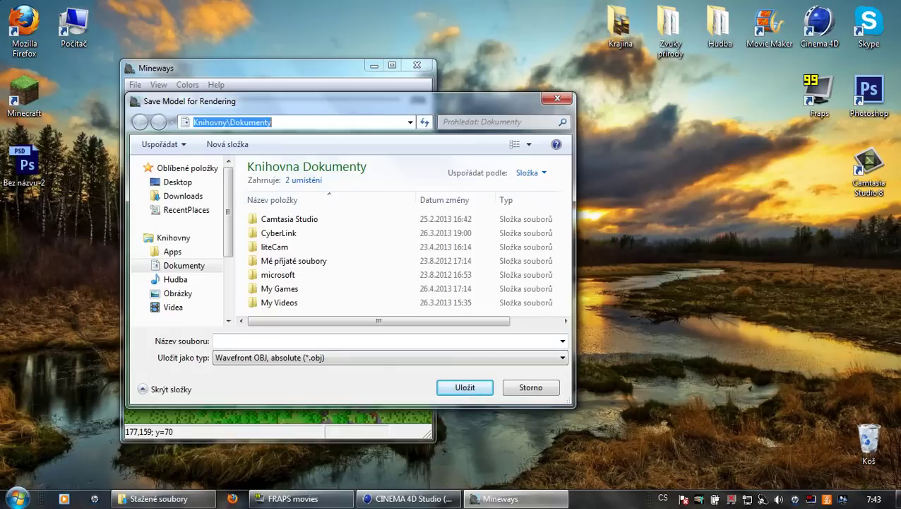
{"action": "type", "text": "C:\\Users\\Minikl\\Downloads"}
{"action": "key", "text": "Return"}
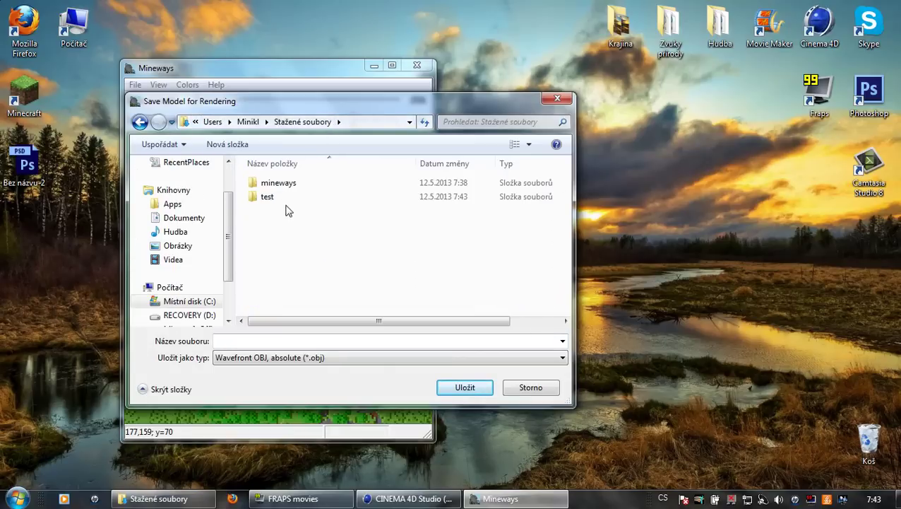
{"action": "double_click", "coordinate": [268, 197]}
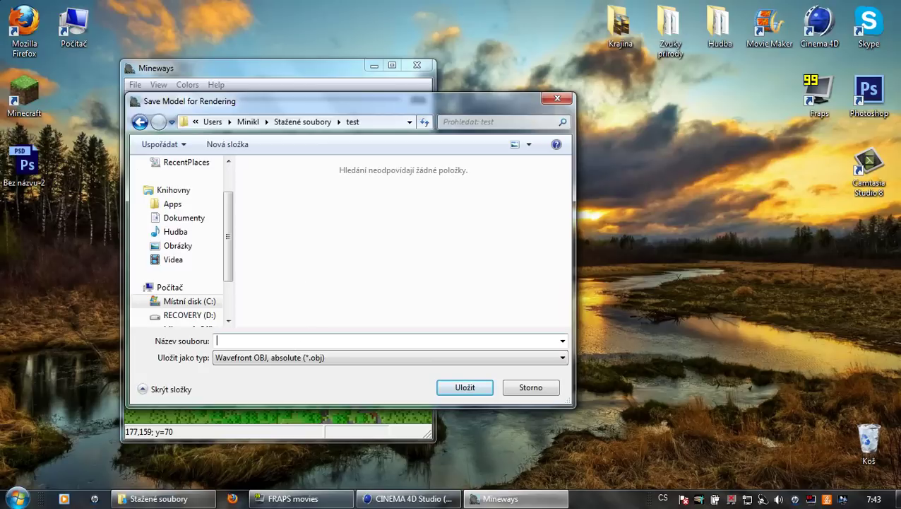
{"action": "type", "text": "test"}
{"action": "left_click", "coordinate": [459, 390]}
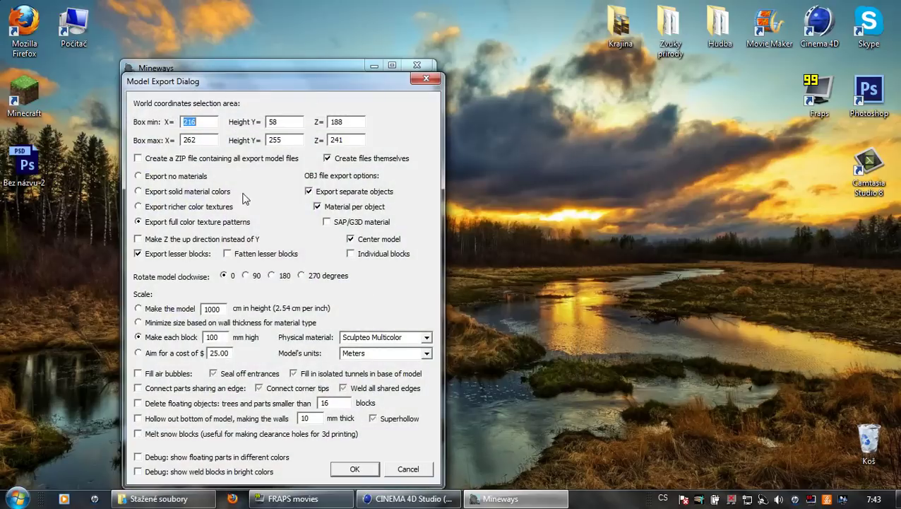
{"action": "left_click", "coordinate": [355, 469]}
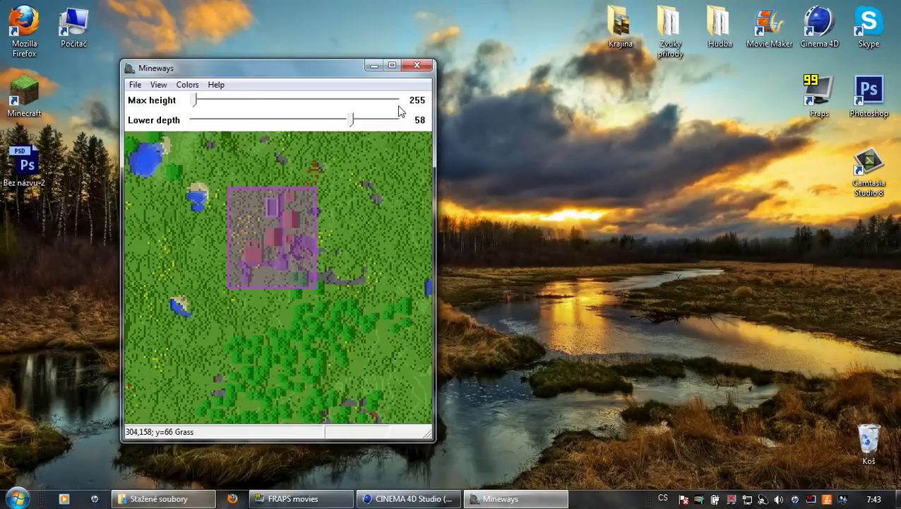
Close Mineways, check the exported files in the test folder, and switch to Cinema 4D.
{"action": "left_click", "coordinate": [418, 68]}
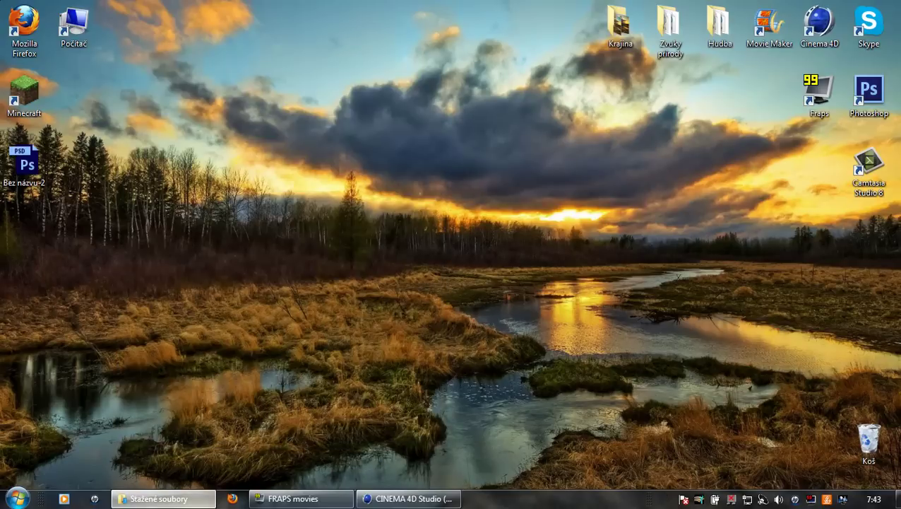
{"action": "left_click", "coordinate": [169, 498]}
{"action": "double_click", "coordinate": [473, 133]}
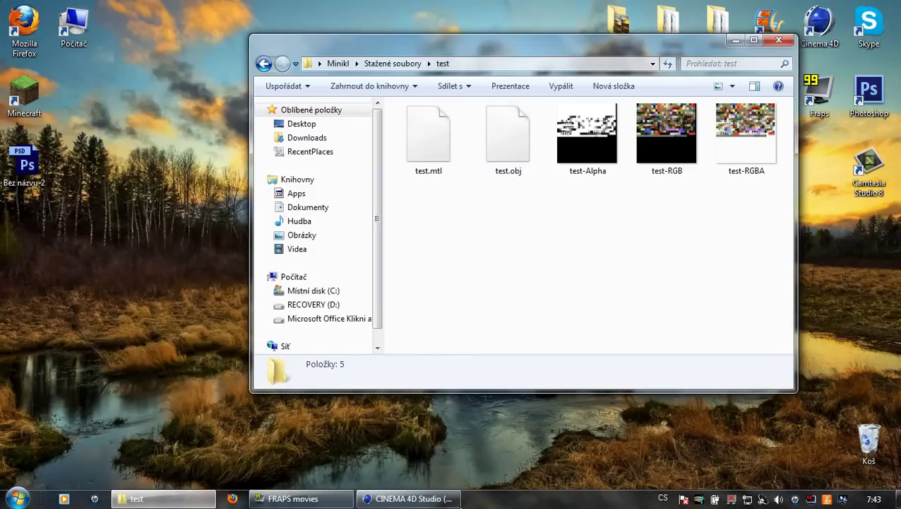
{"action": "left_click", "coordinate": [444, 500]}
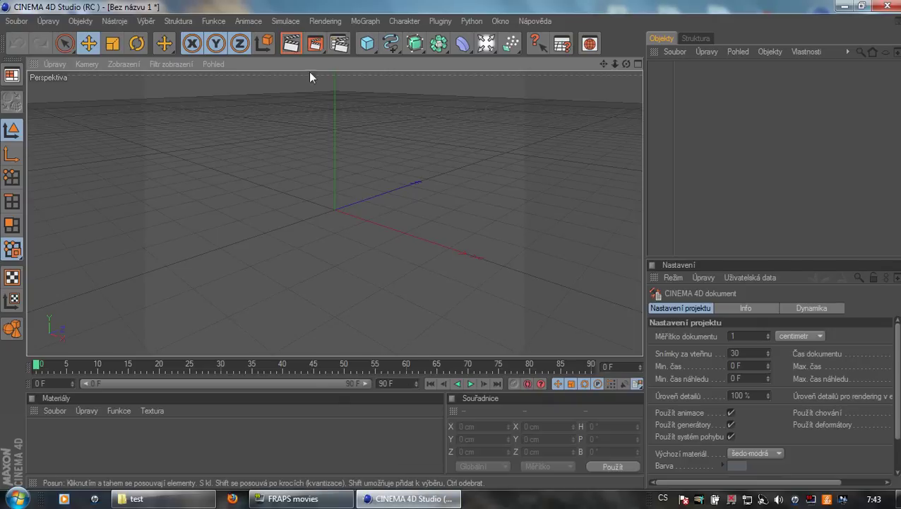
Import test.obj with default Wavefront settings and view the village from several angles.
{"action": "left_click", "coordinate": [17, 26]}
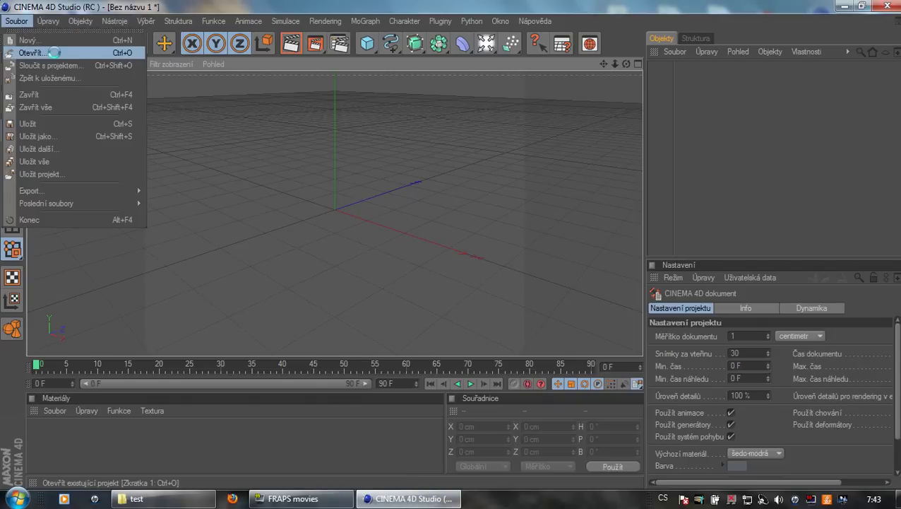
{"action": "left_click", "coordinate": [59, 57]}
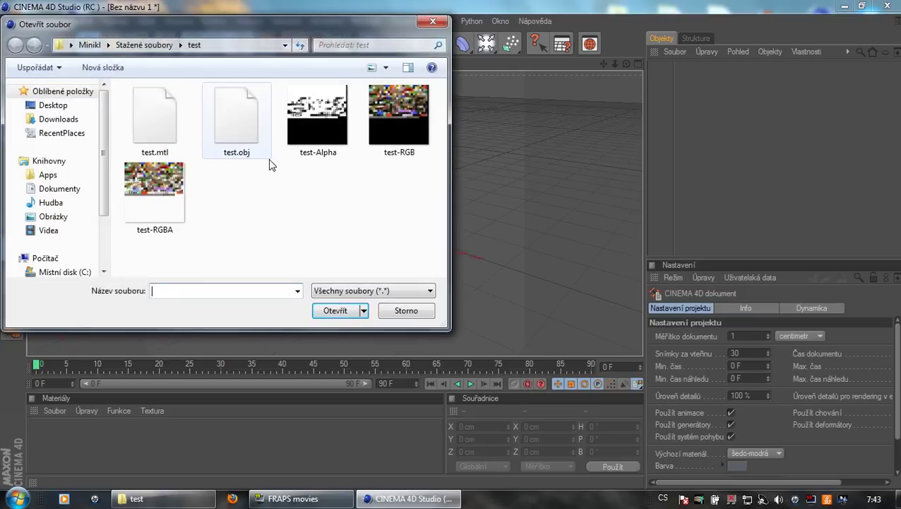
{"action": "double_click", "coordinate": [243, 142]}
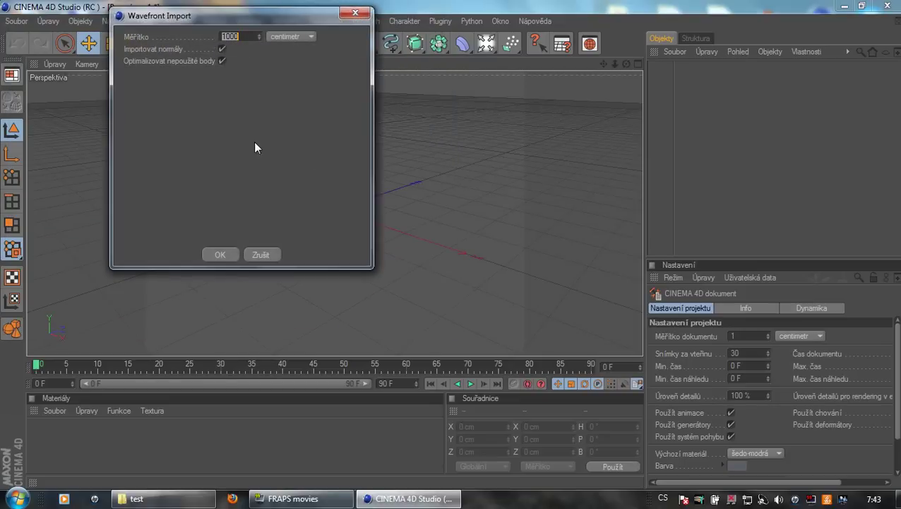
{"action": "left_click", "coordinate": [219, 257]}
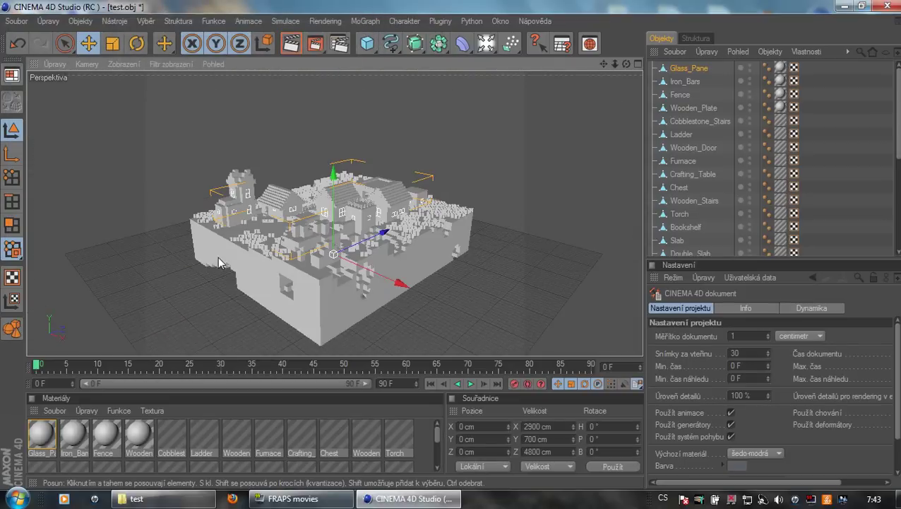
{"action": "scroll", "coordinate": [262, 227], "scroll_direction": "up", "scroll_amount": 2}
{"action": "scroll", "coordinate": [267, 226], "scroll_direction": "up", "scroll_amount": 3}
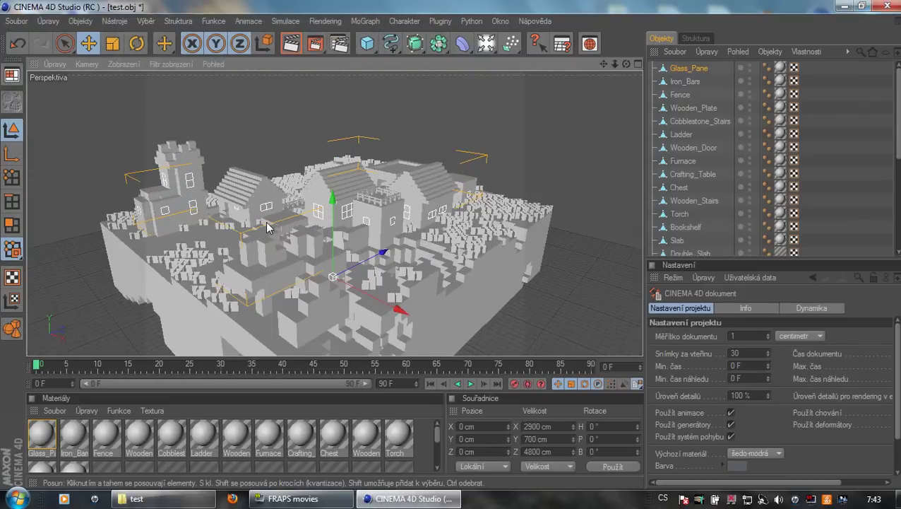
{"action": "scroll", "coordinate": [267, 226], "scroll_direction": "up", "scroll_amount": 2}
{"action": "scroll", "coordinate": [267, 226], "scroll_direction": "up", "scroll_amount": 2}
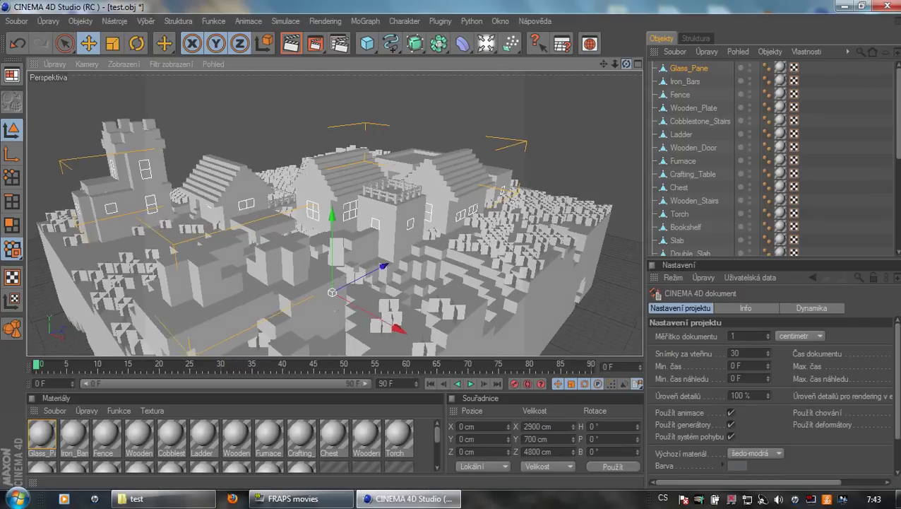
{"action": "left_click_drag", "start_coordinate": [267, 226], "coordinate": [32, 242], "text": "alt"}
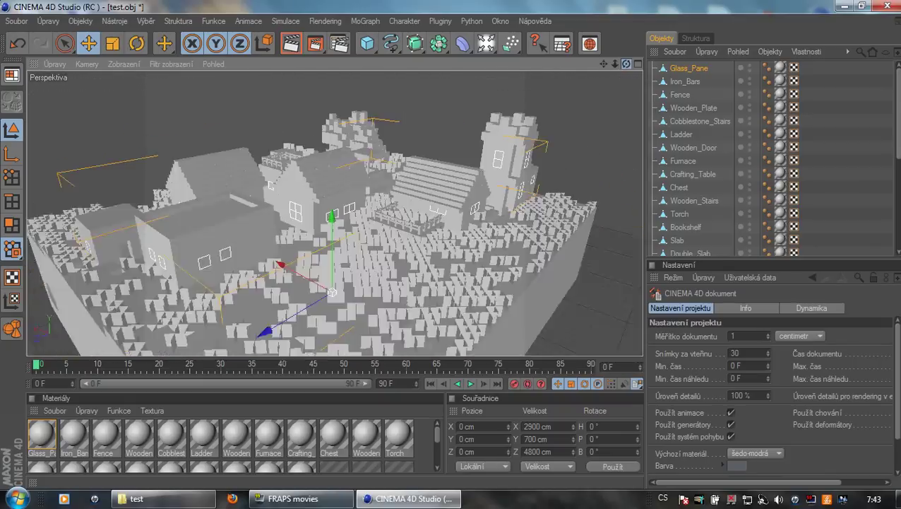
{"action": "mouse_move", "coordinate": [332, 212]}
{"action": "left_mouse_down", "text": "alt"}
{"action": "mouse_move", "coordinate": [275, 217]}
{"action": "mouse_move", "coordinate": [487, 269]}
{"action": "left_mouse_up", "text": "alt"}
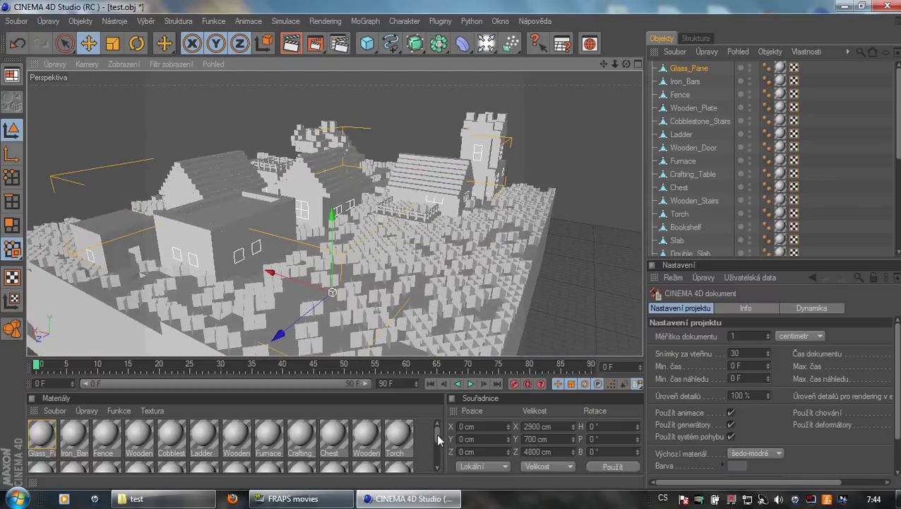
{"action": "scroll", "coordinate": [438, 434], "scroll_direction": "down", "scroll_amount": 1}
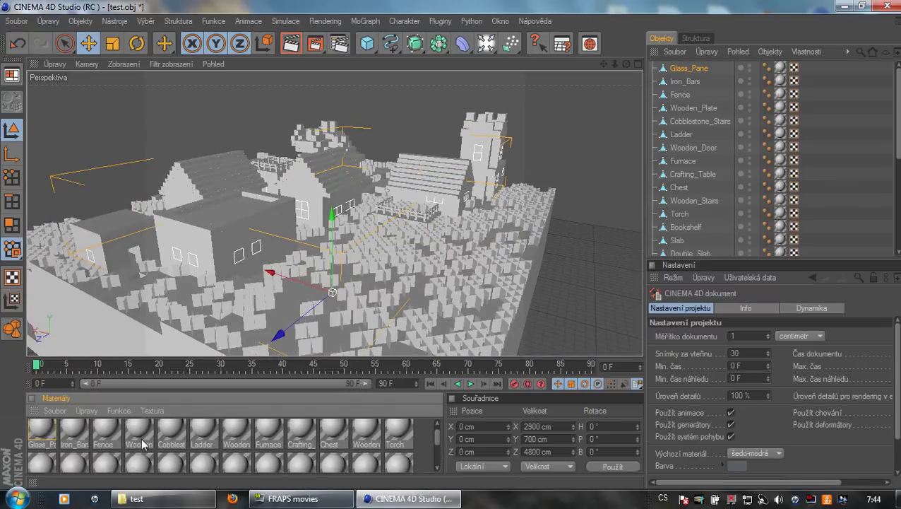
Select all materials and load test-RGBA from the Downloads\test folder as their Color texture.
{"action": "left_click", "coordinate": [140, 441]}
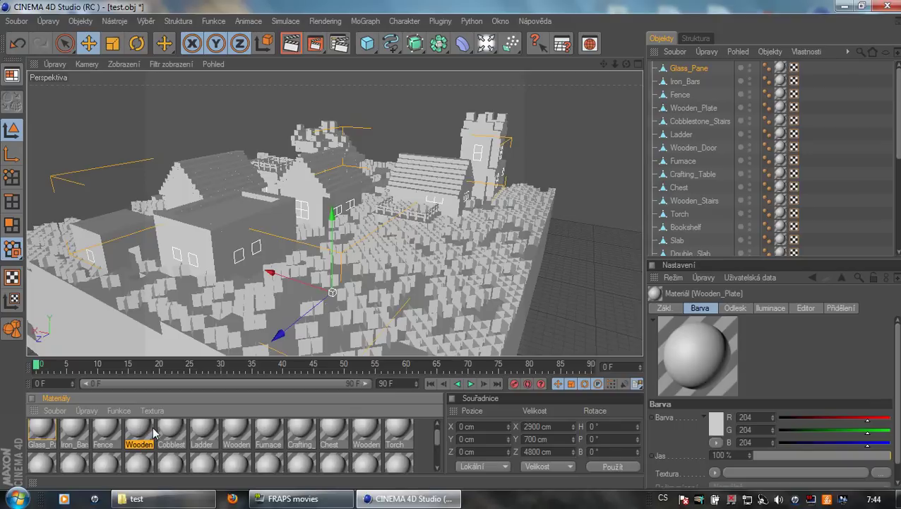
{"action": "key", "text": "ctrl+a"}
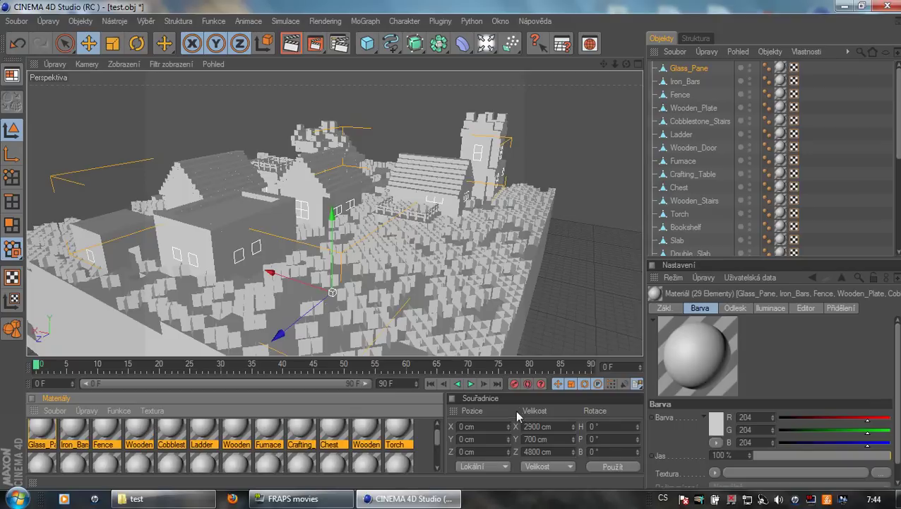
{"action": "left_click", "coordinate": [885, 473]}
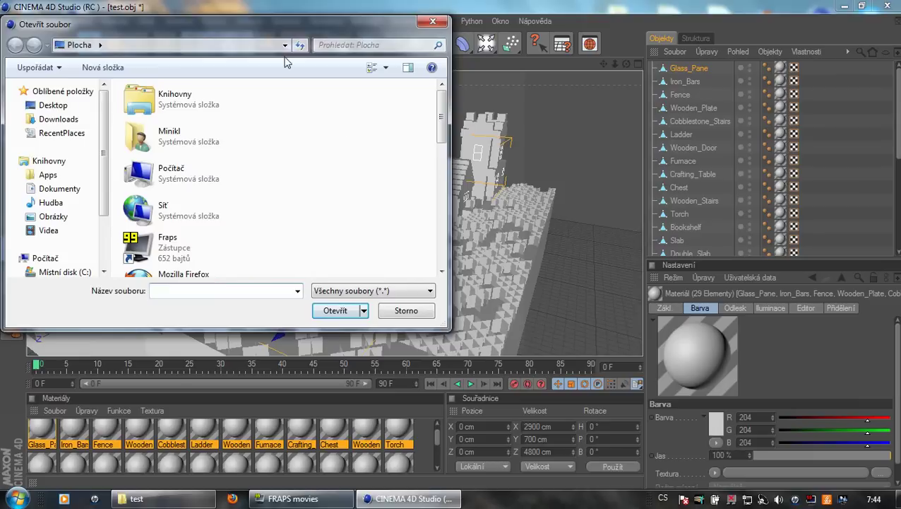
{"action": "left_click", "coordinate": [263, 45]}
{"action": "type", "text": "C:\\Users\\Minikl\\Downloads"}
{"action": "key", "text": "Return"}
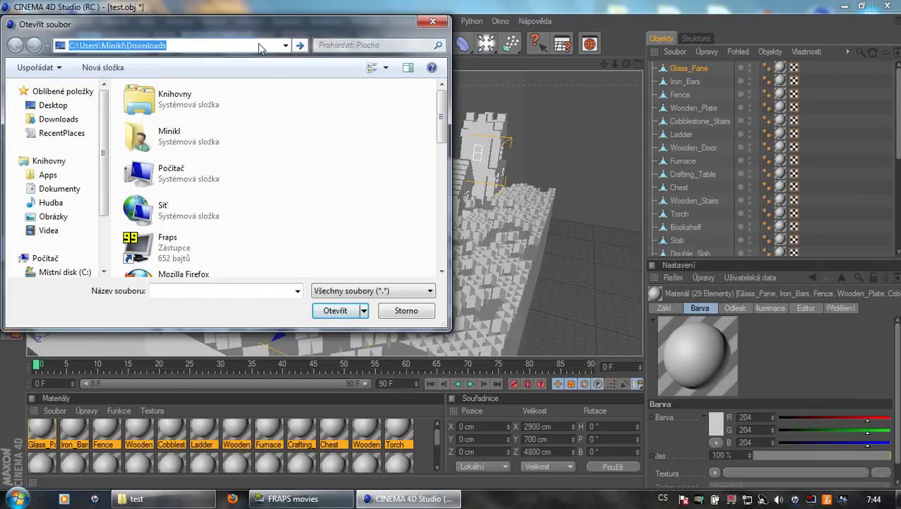
{"action": "double_click", "coordinate": [211, 122]}
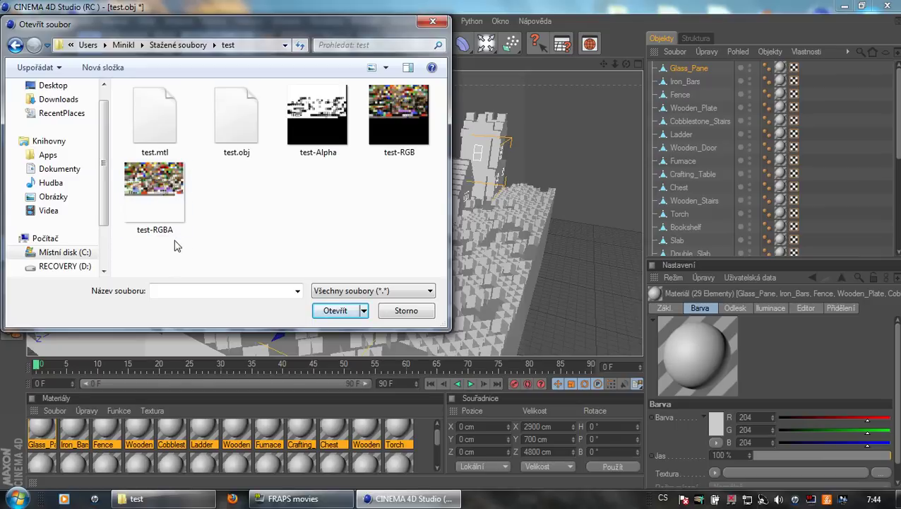
{"action": "mouse_move", "coordinate": [154, 196]}
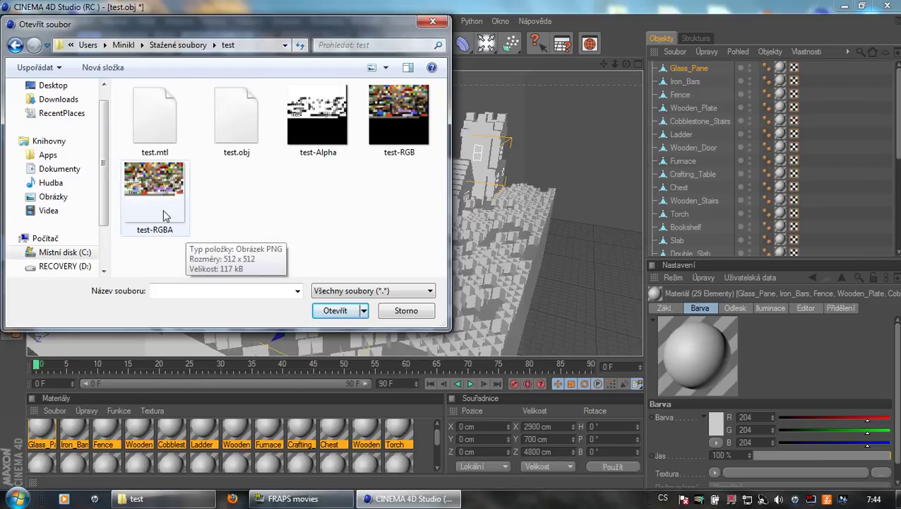
{"action": "double_click", "coordinate": [165, 215]}
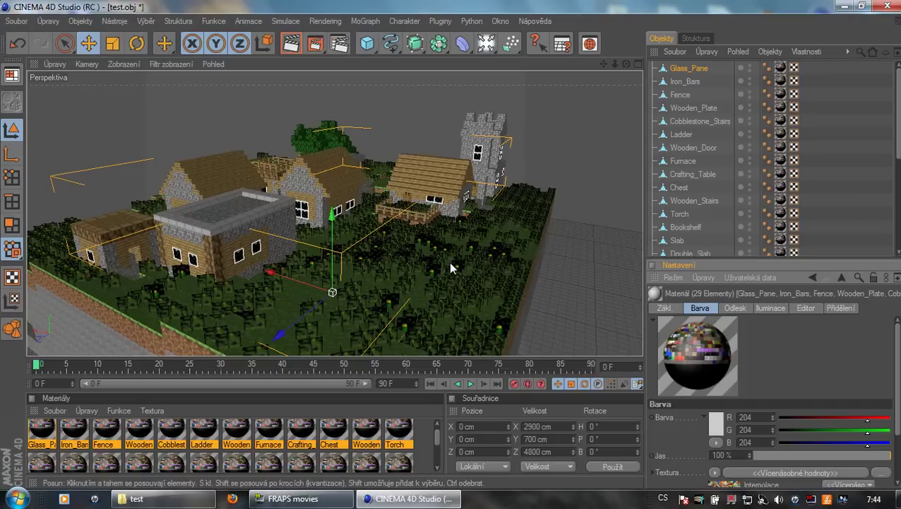
{"action": "scroll", "coordinate": [367, 194], "scroll_direction": "up", "scroll_amount": 2}
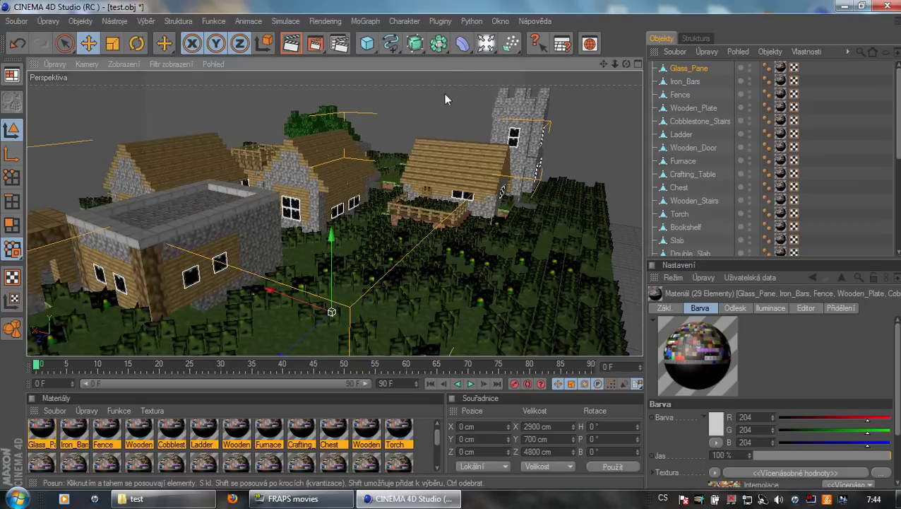
{"action": "left_click_drag", "start_coordinate": [603, 64], "coordinate": [603, 63]}
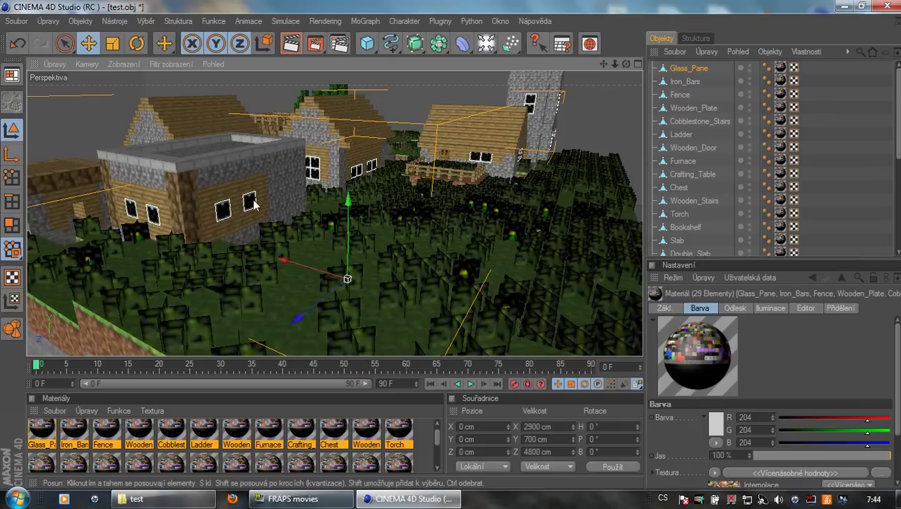
{"action": "left_click_drag", "start_coordinate": [603, 64], "coordinate": [626, 63]}
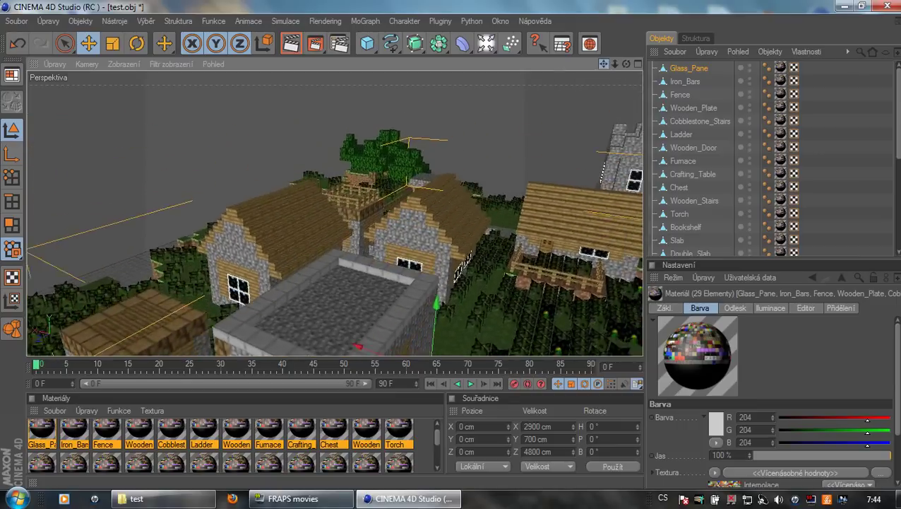
{"action": "left_click_drag", "start_coordinate": [626, 63], "coordinate": [626, 63]}
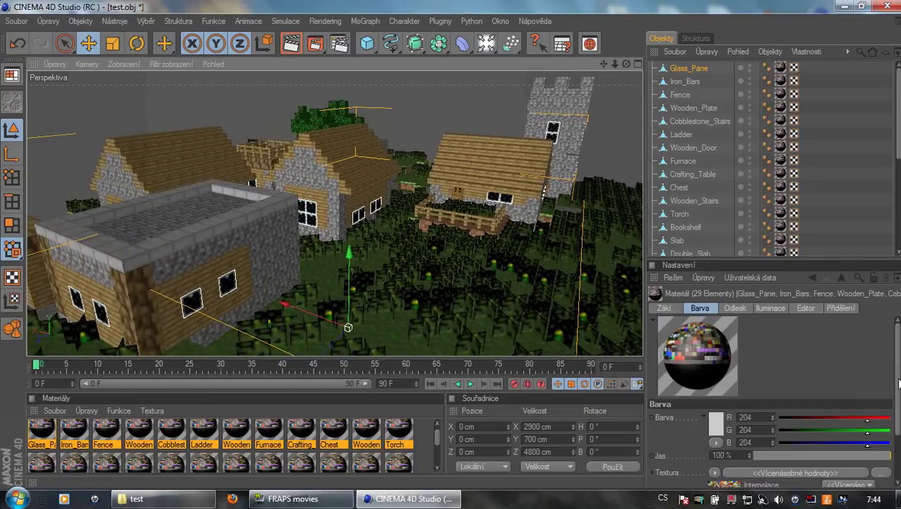
{"action": "scroll", "coordinate": [898, 383], "scroll_direction": "down", "scroll_amount": 2}
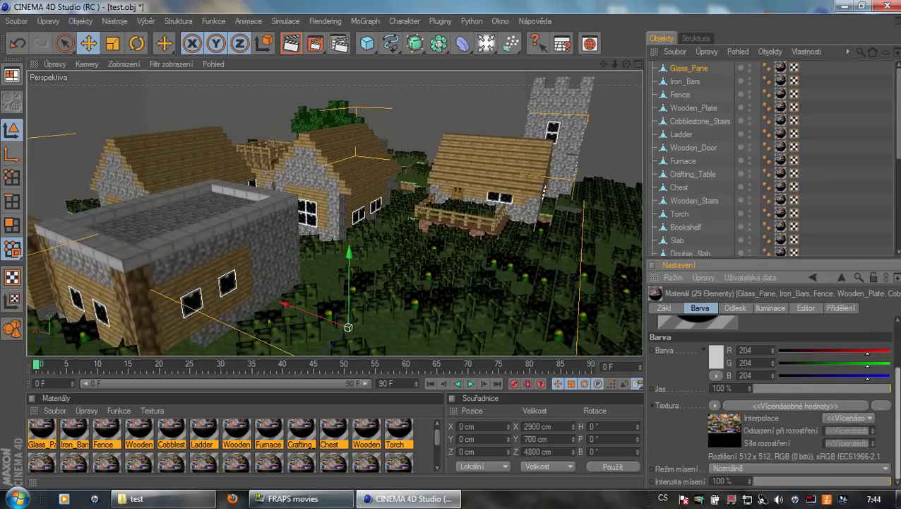
Turn off the Odlesk (specular) channel and turn on the Alfa channel for all materials.
{"action": "left_click", "coordinate": [667, 307]}
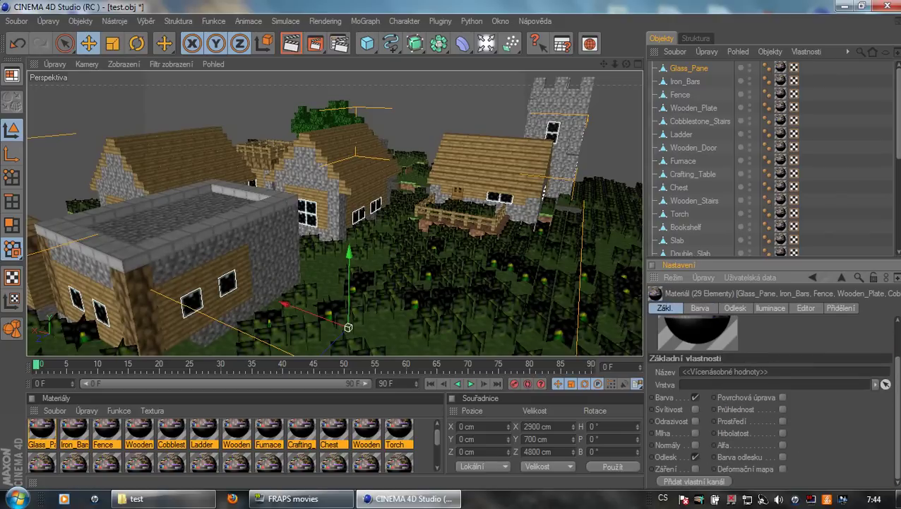
{"action": "left_click", "coordinate": [695, 457]}
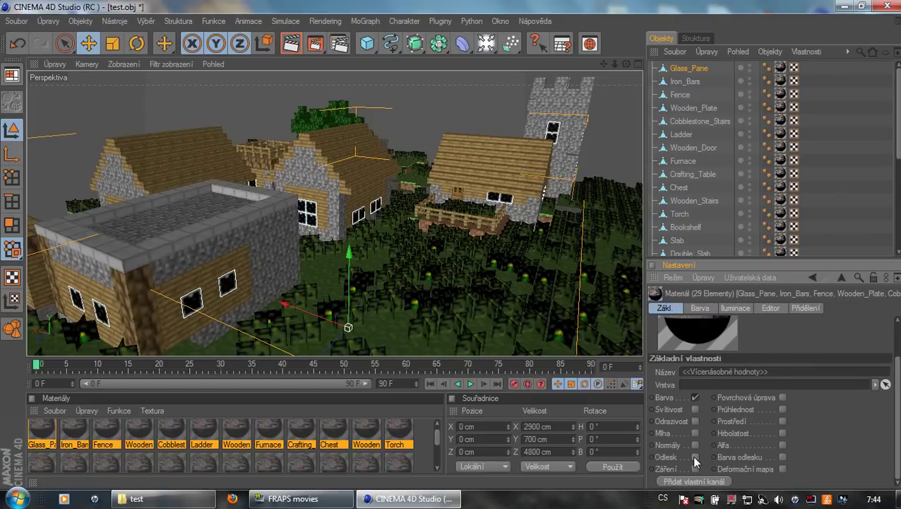
{"action": "left_click", "coordinate": [782, 445]}
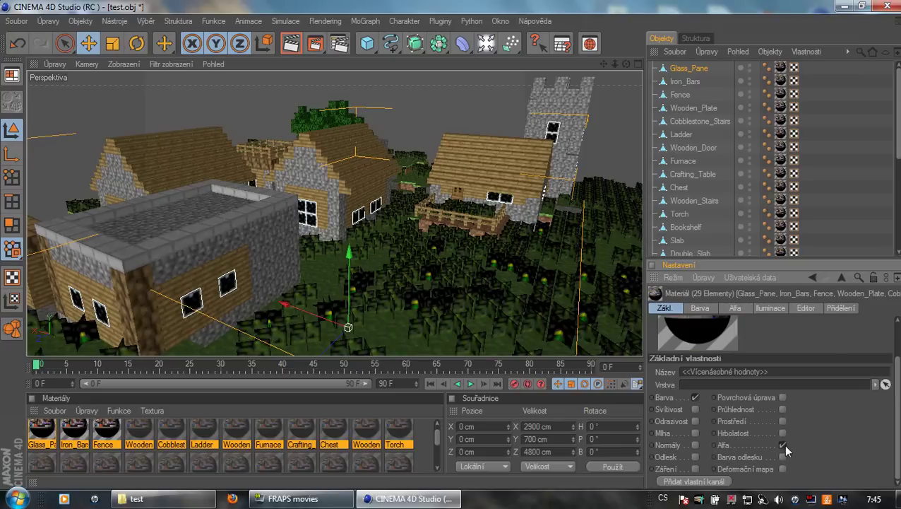
Load test-RGBA as the Alfa channel texture.
{"action": "left_click", "coordinate": [734, 309]}
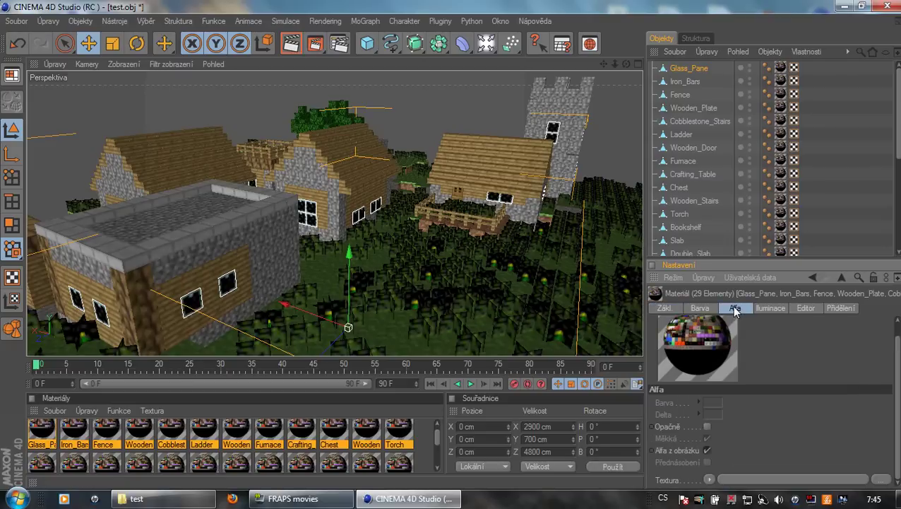
{"action": "left_click", "coordinate": [883, 479]}
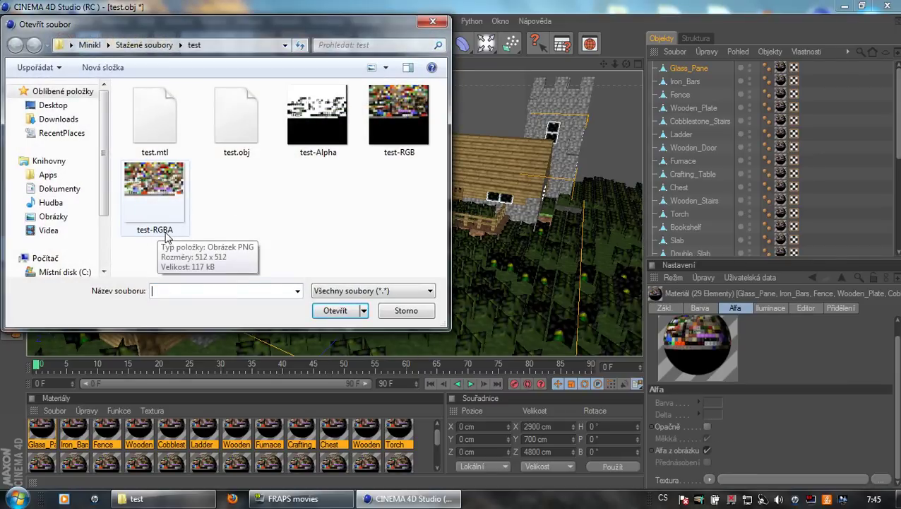
{"action": "double_click", "coordinate": [154, 191]}
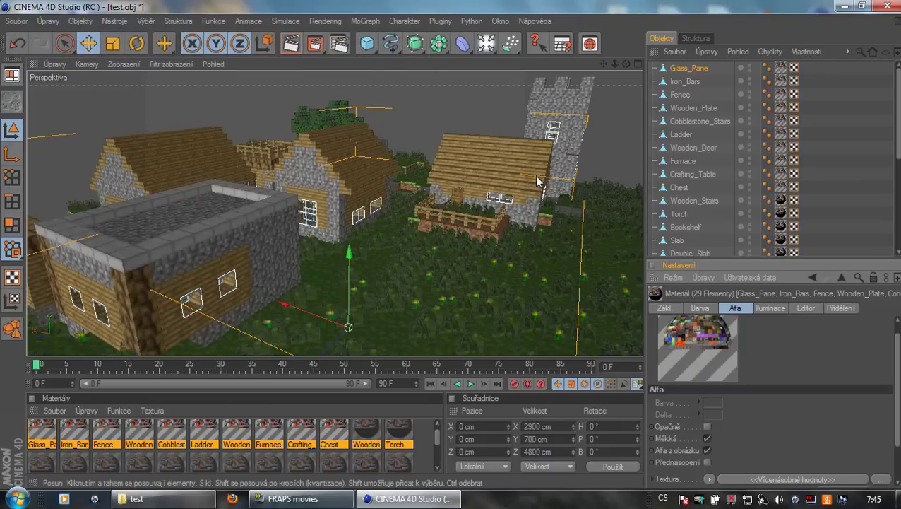
{"action": "mouse_move", "coordinate": [603, 63]}
{"action": "left_mouse_down"}
{"action": "mouse_move", "coordinate": [608, 45]}
{"action": "mouse_move", "coordinate": [635, 49]}
{"action": "left_mouse_up"}
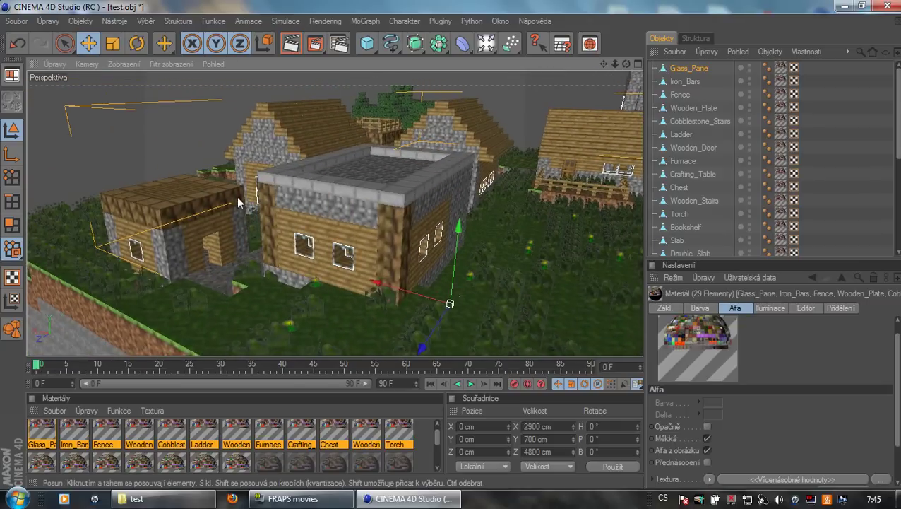
{"action": "scroll", "coordinate": [263, 201], "scroll_direction": "up", "scroll_amount": 3}
{"action": "scroll", "coordinate": [263, 201], "scroll_direction": "up", "scroll_amount": 2}
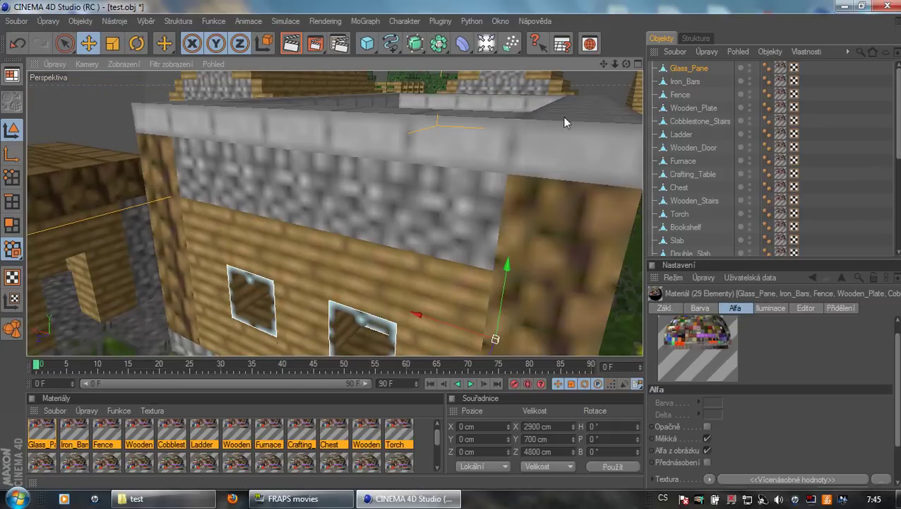
{"action": "scroll", "coordinate": [474, 202], "scroll_direction": "up", "scroll_amount": 5}
{"action": "scroll", "coordinate": [475, 204], "scroll_direction": "up", "scroll_amount": 2}
{"action": "scroll", "coordinate": [475, 205], "scroll_direction": "up", "scroll_amount": 2}
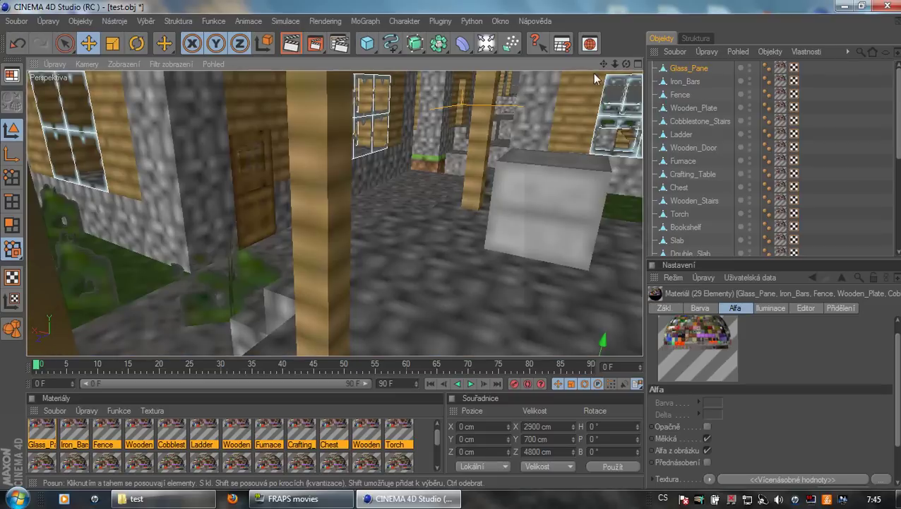
{"action": "mouse_move", "coordinate": [603, 64]}
{"action": "left_mouse_down"}
{"action": "mouse_move", "coordinate": [586, 78]}
{"action": "mouse_move", "coordinate": [619, 65]}
{"action": "left_mouse_up"}
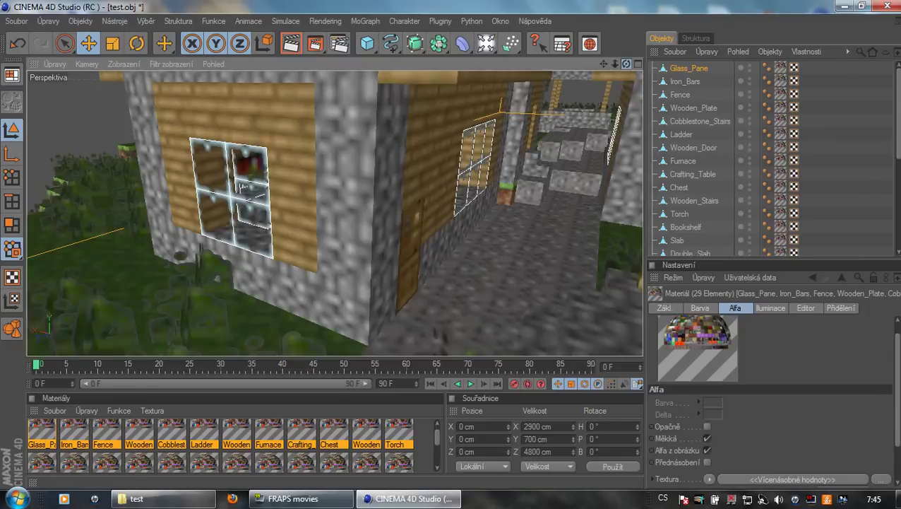
{"action": "left_click_drag", "start_coordinate": [615, 63], "coordinate": [616, 65]}
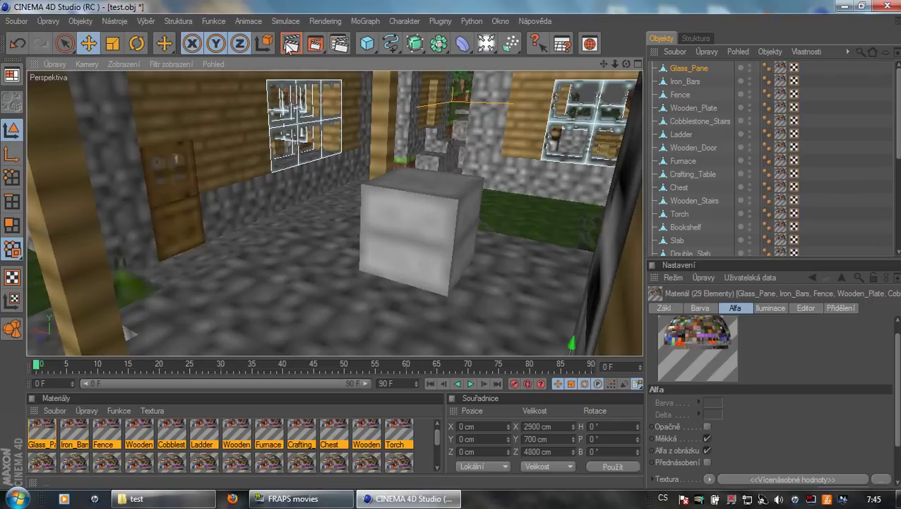
{"action": "left_click", "coordinate": [289, 45]}
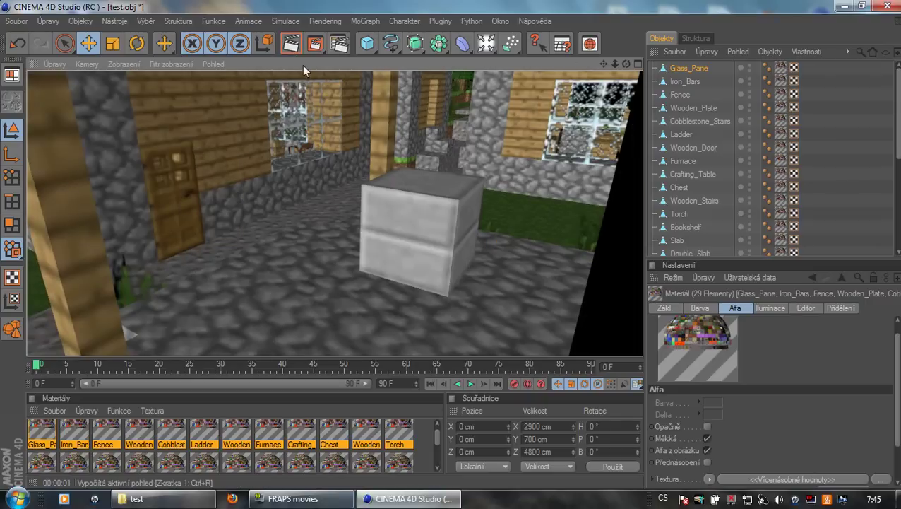
{"action": "scroll", "coordinate": [412, 113], "scroll_direction": "up", "scroll_amount": 3}
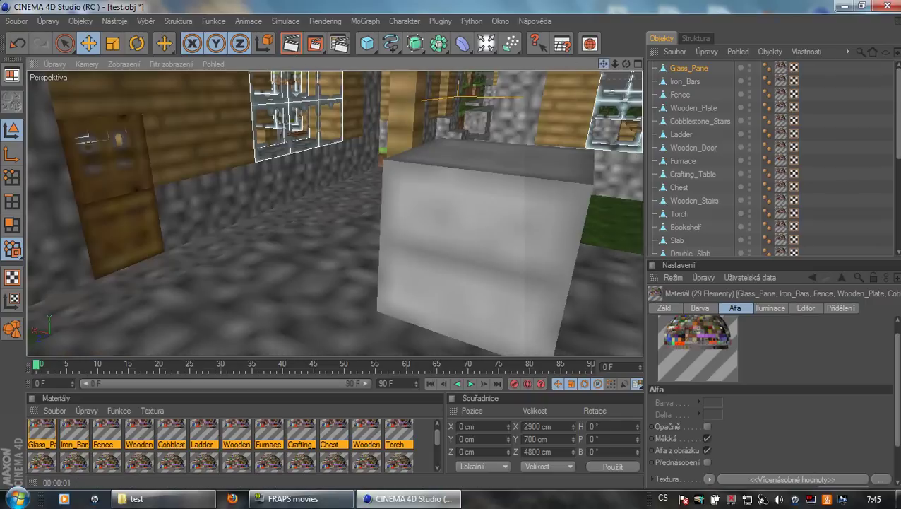
{"action": "left_click_drag", "start_coordinate": [602, 63], "coordinate": [602, 64]}
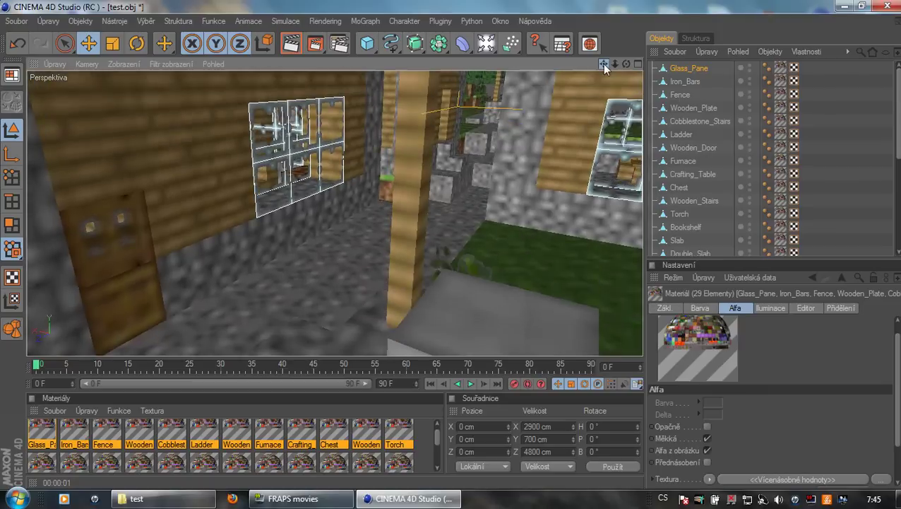
{"action": "left_click", "coordinate": [290, 47]}
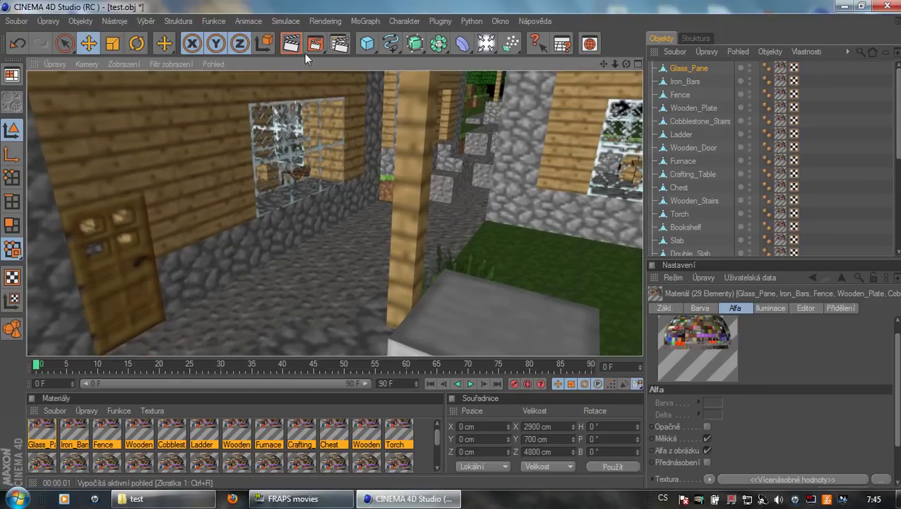
{"action": "key", "text": "ctrl+shift+z"}
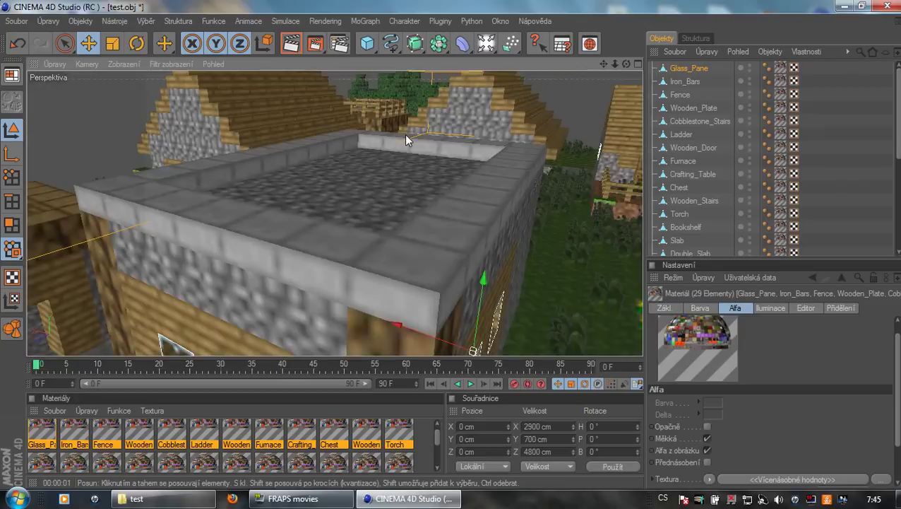
{"action": "key", "text": "ctrl+shift+z"}
{"action": "left_click_drag", "start_coordinate": [604, 64], "coordinate": [622, 95]}
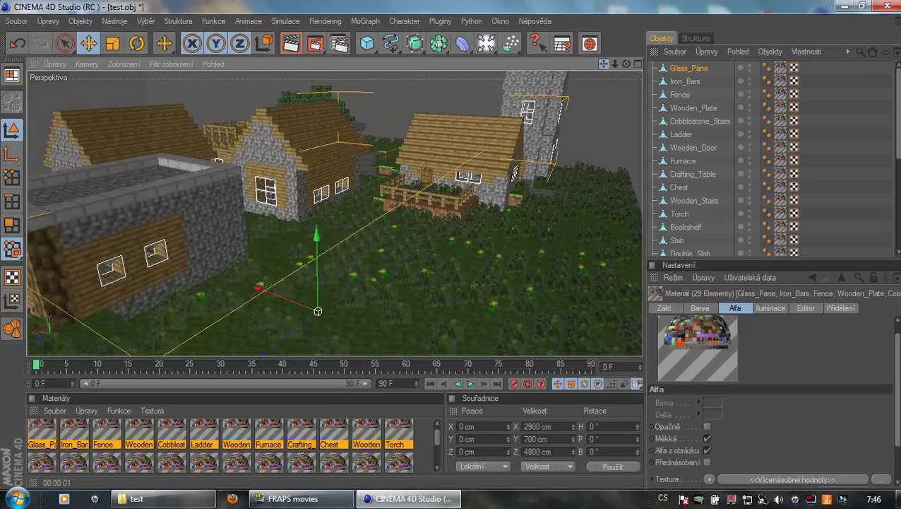
{"action": "left_click_drag", "start_coordinate": [621, 95], "coordinate": [604, 70]}
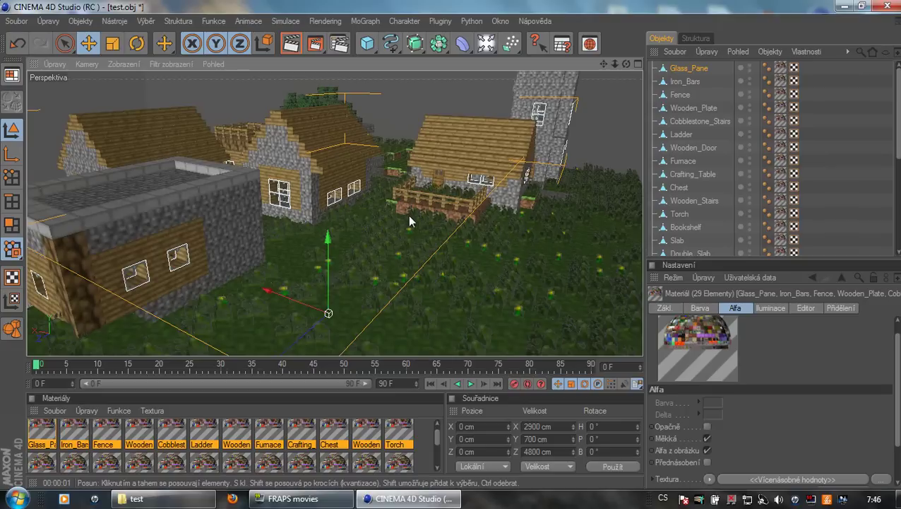
{"action": "scroll", "coordinate": [467, 215], "scroll_direction": "up", "scroll_amount": 2}
{"action": "scroll", "coordinate": [467, 216], "scroll_direction": "up", "scroll_amount": 2}
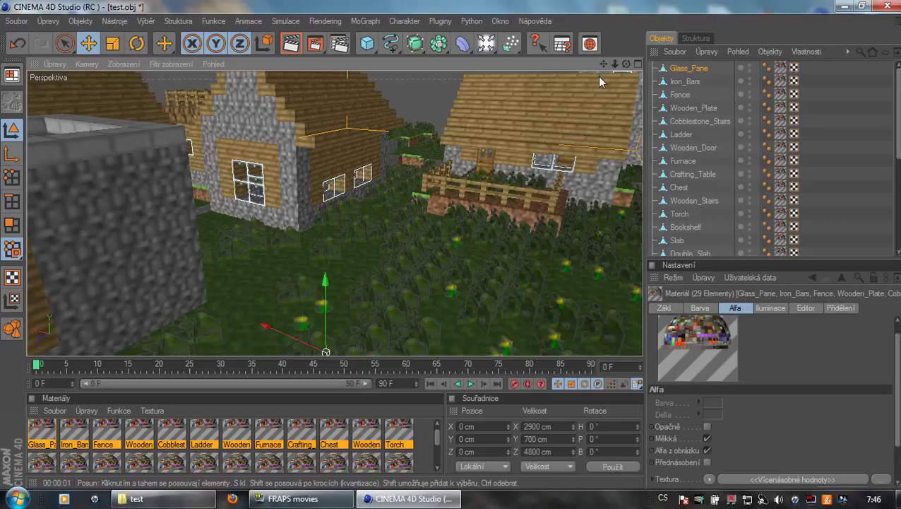
{"action": "mouse_move", "coordinate": [603, 64]}
{"action": "left_mouse_down"}
{"action": "mouse_move", "coordinate": [579, 53]}
{"action": "mouse_move", "coordinate": [602, 66]}
{"action": "left_mouse_up"}
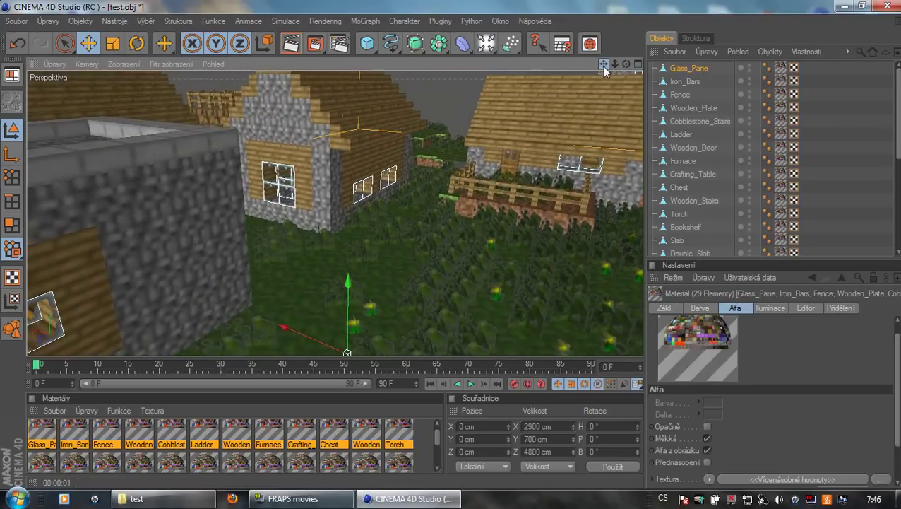